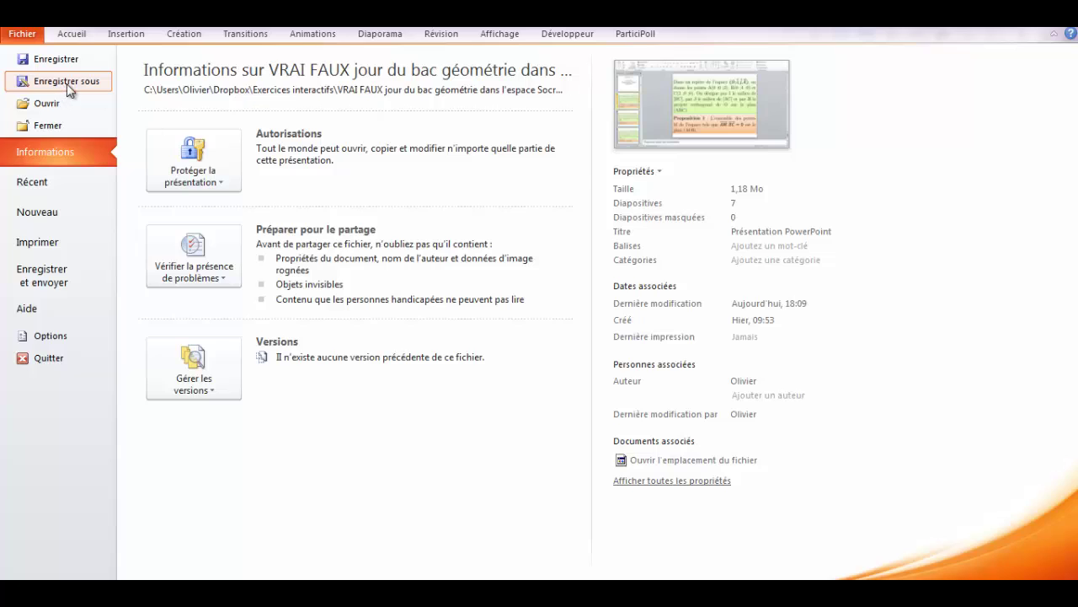
# Export every slide of the presentation as separate GIF images, keeping the current file name and folder.
pyautogui.click(66, 84)
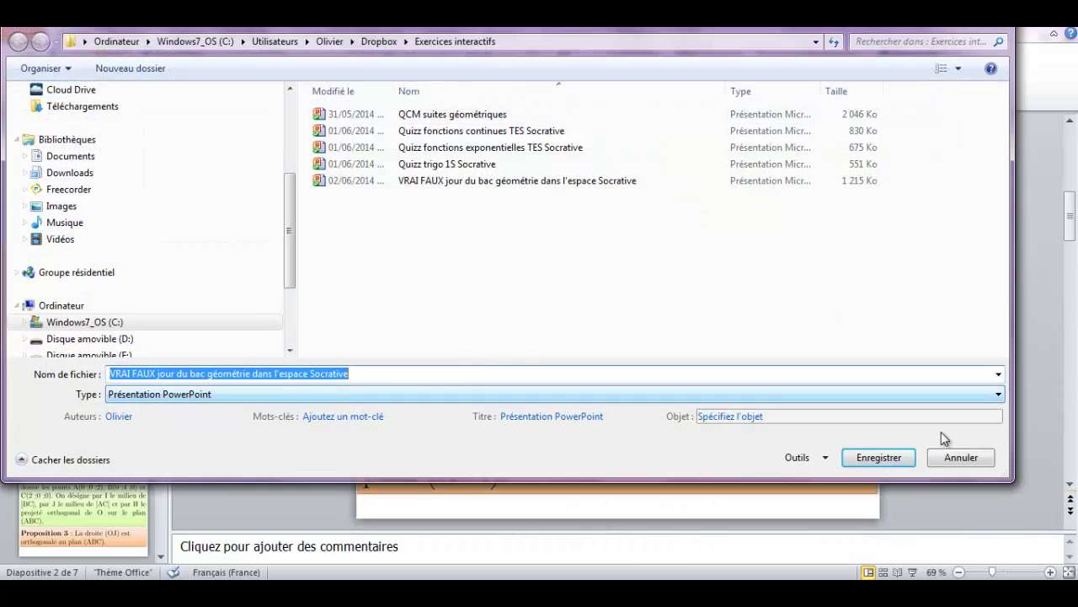
pyautogui.click(998, 395)
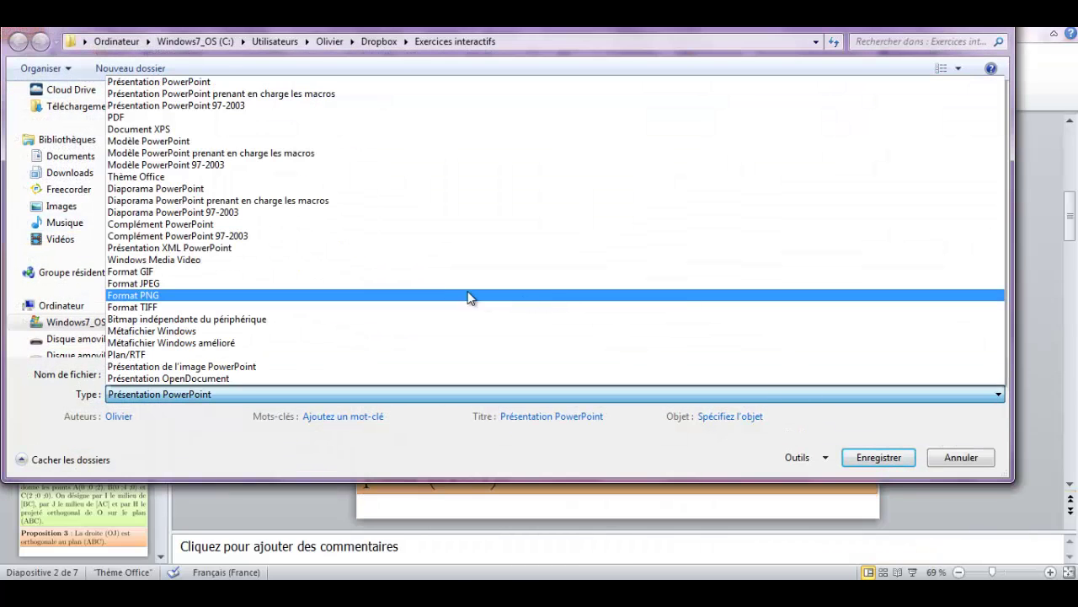
pyautogui.click(416, 280)
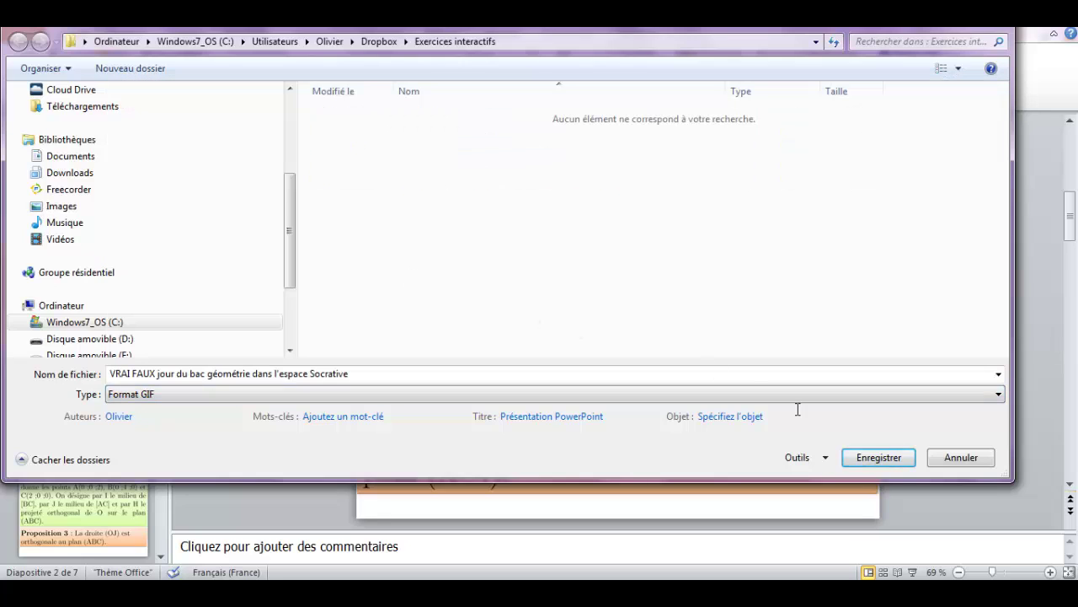
pyautogui.click(881, 457)
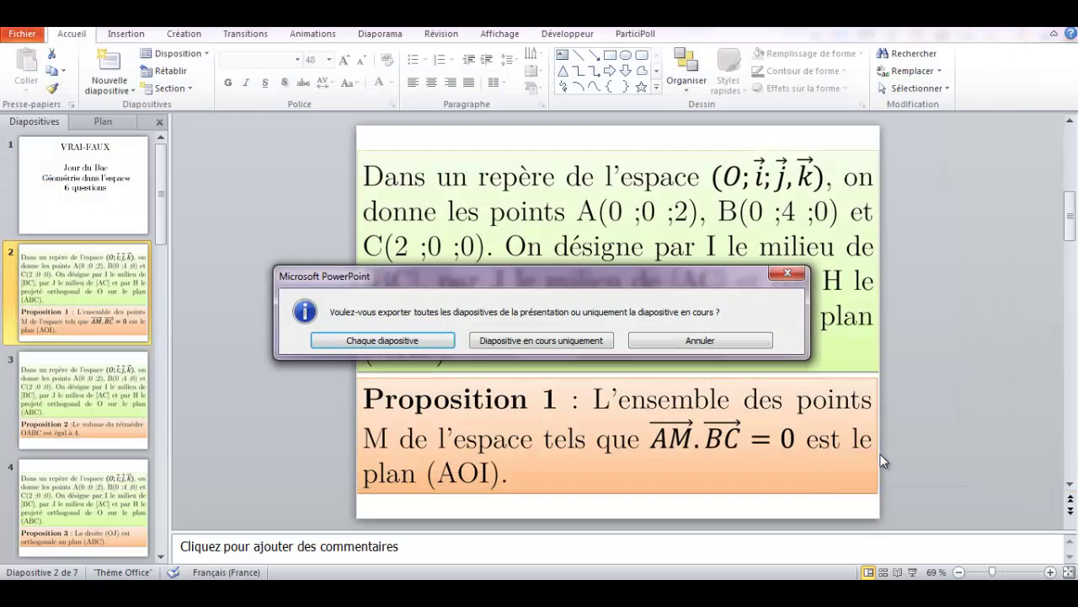
pyautogui.click(419, 340)
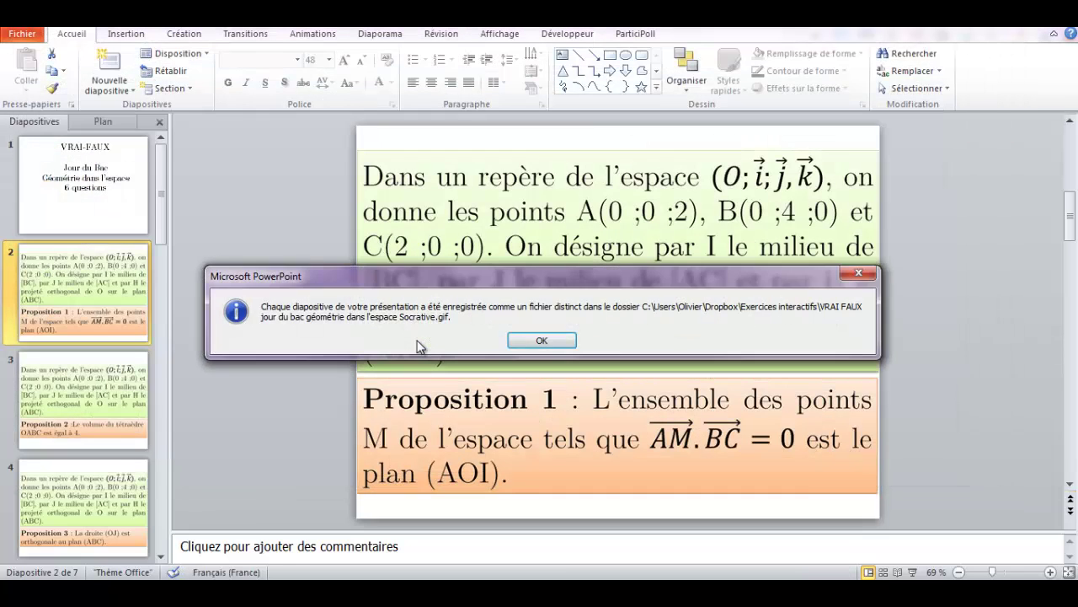
pyautogui.click(542, 341)
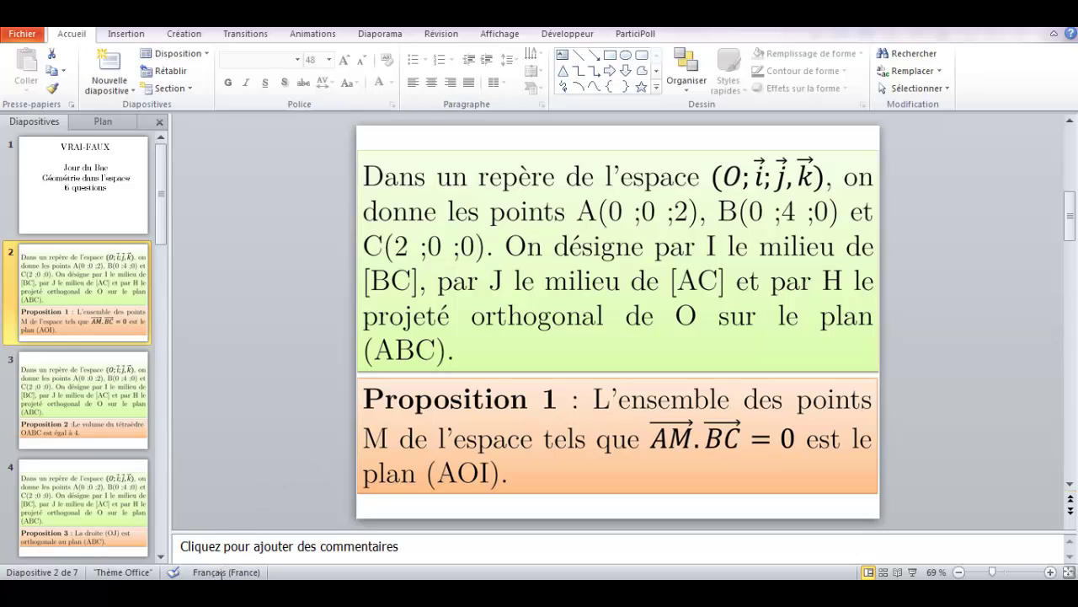
# Switch to Socrative in the browser and create a new quiz named "Quizz de démonstration".
pyautogui.hotkey('alt', 'Tab')
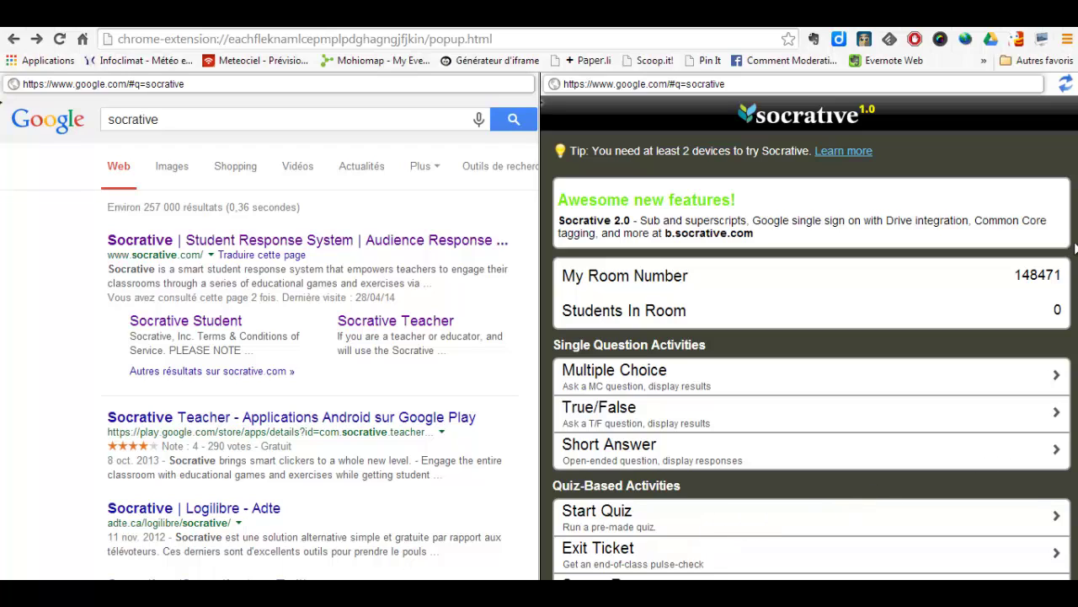
pyautogui.scroll(-1, 269, 337)
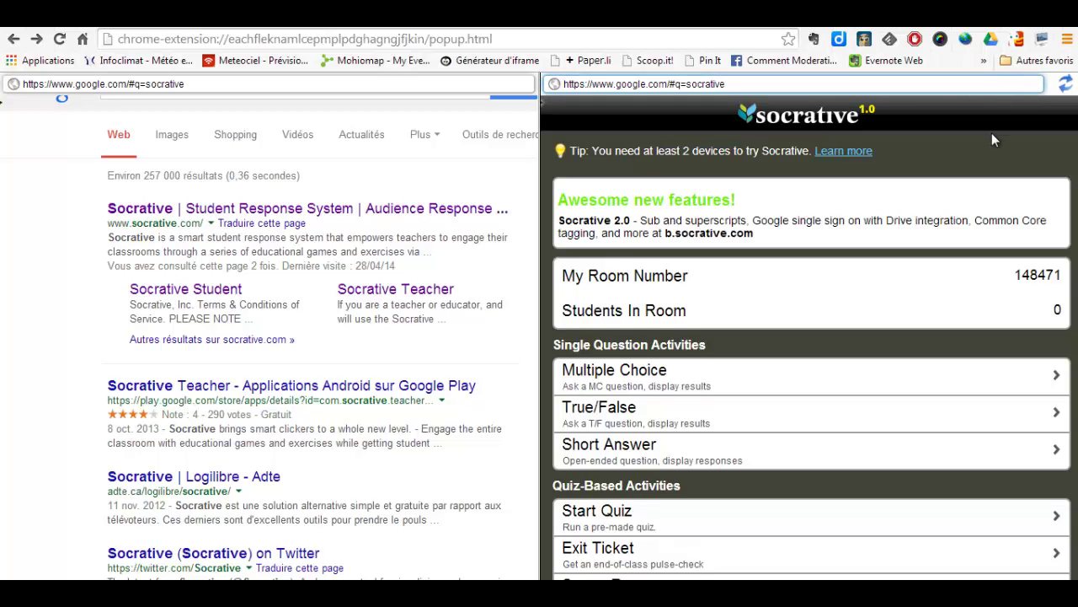
pyautogui.scroll(-1, 993, 137)
pyautogui.scroll(-5, 993, 139)
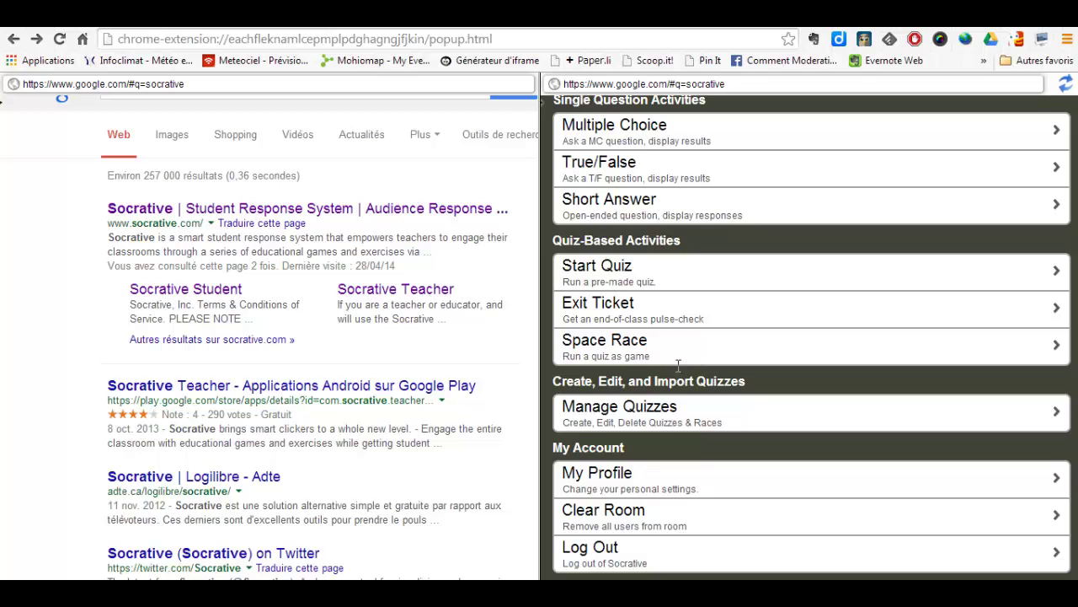
pyautogui.click(657, 414)
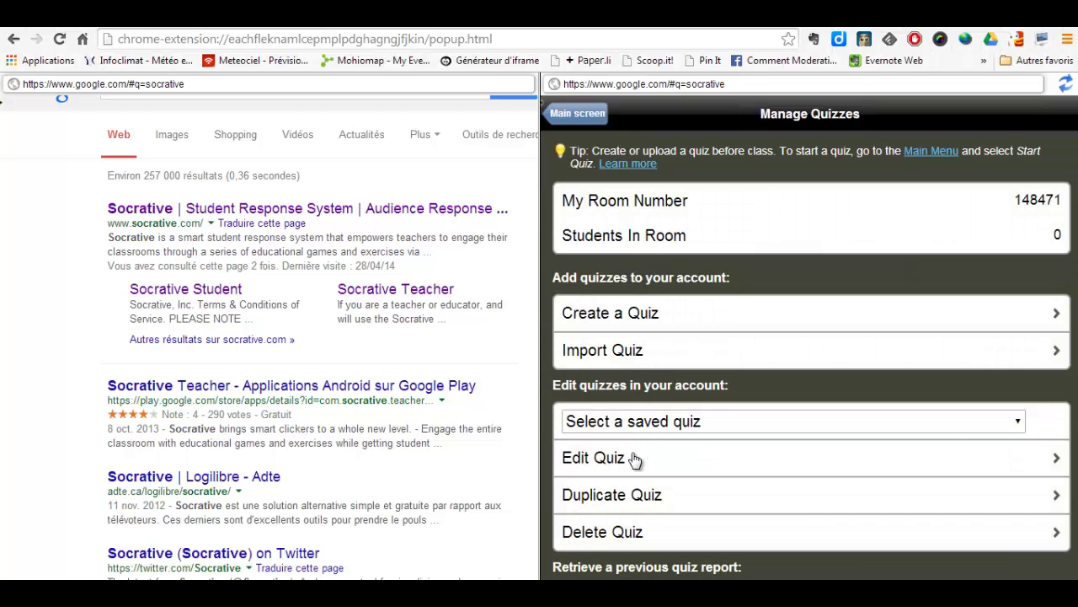
pyautogui.click(631, 316)
pyautogui.click(663, 224)
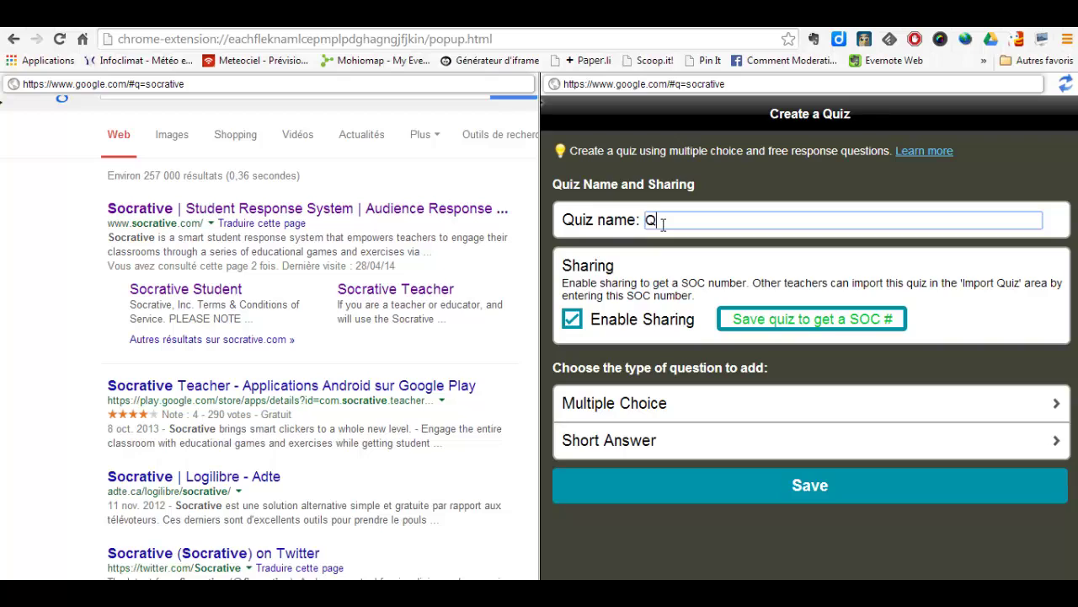
pyautogui.write('Quizz de démonstration')
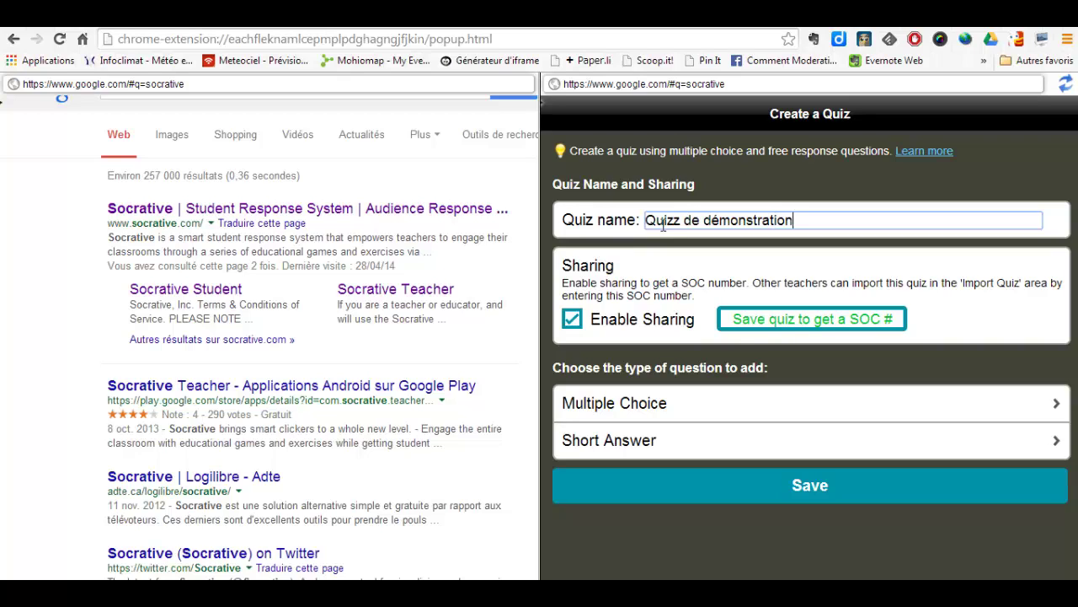
# Add a multiple-choice question and attach the Diapositive2 image from the exported "VRAI FAUX jour du bac géométrie dans l'espace Socrative" folder.
pyautogui.click(648, 413)
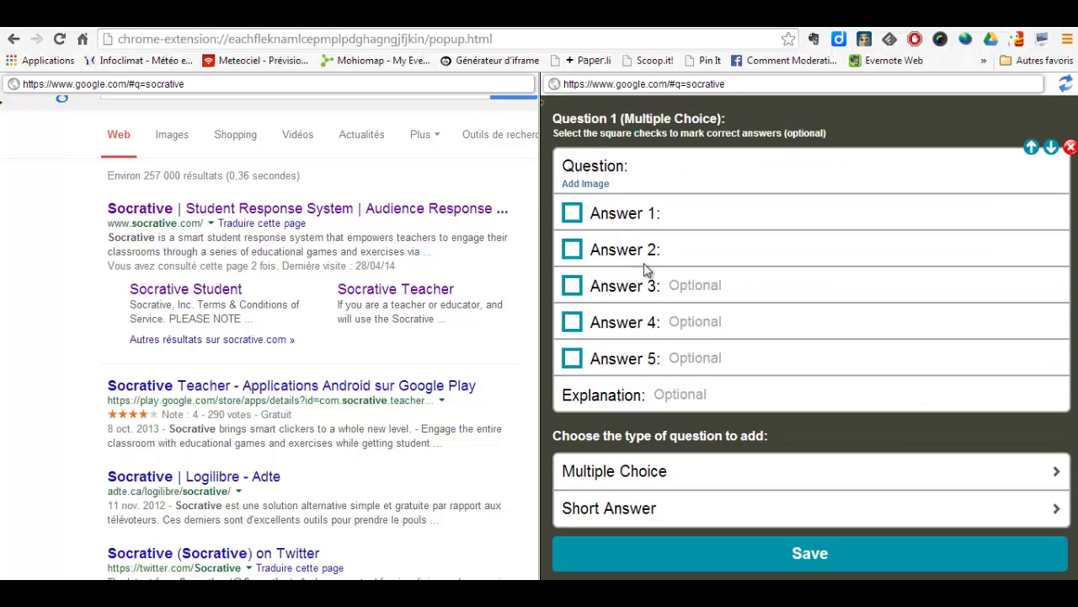
pyautogui.click(592, 186)
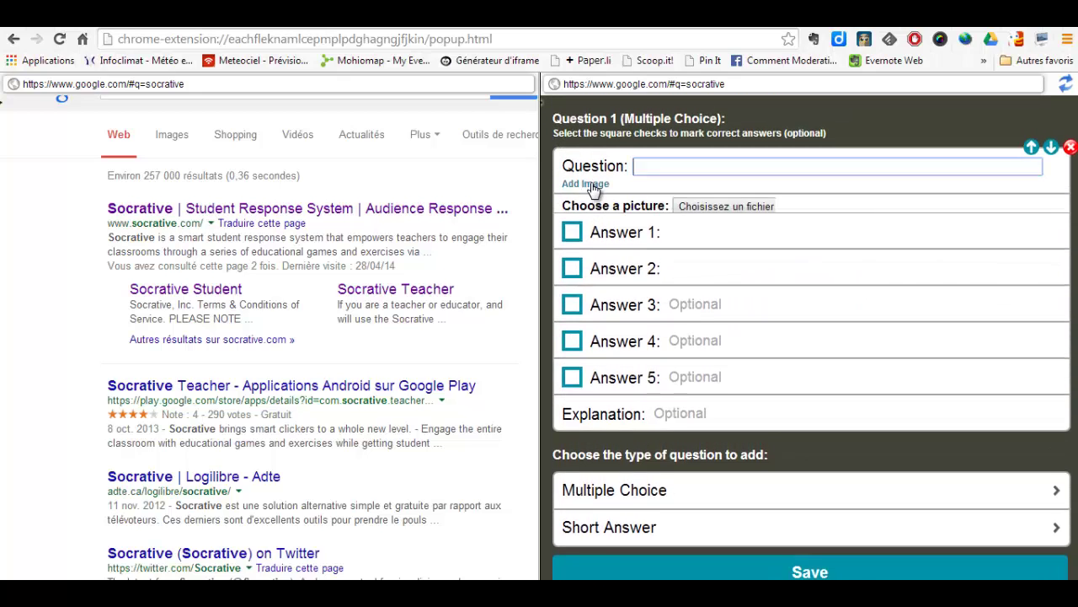
pyautogui.click(731, 213)
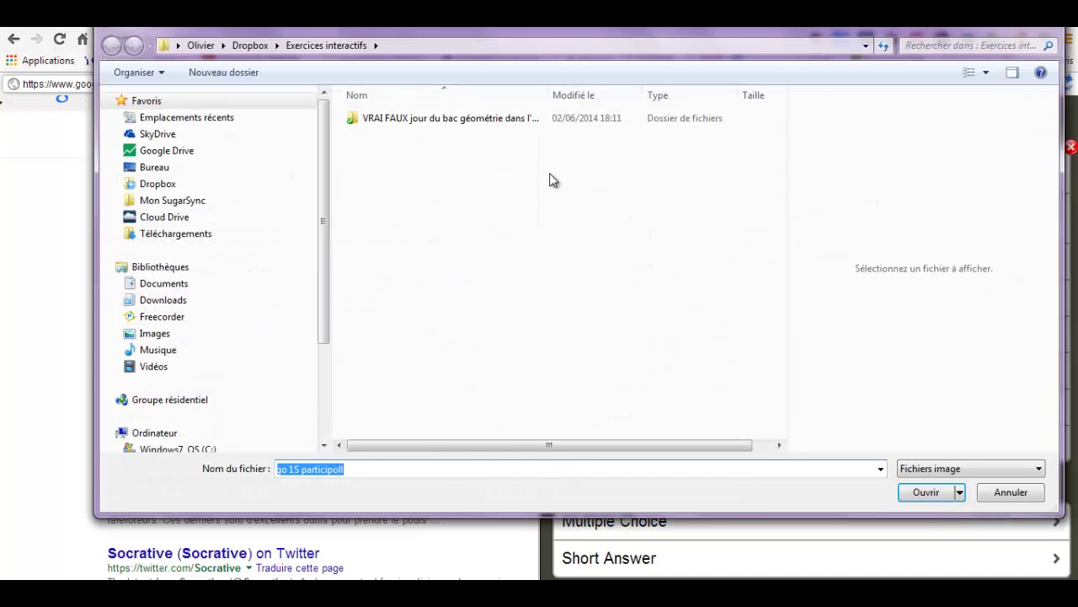
pyautogui.click(494, 122)
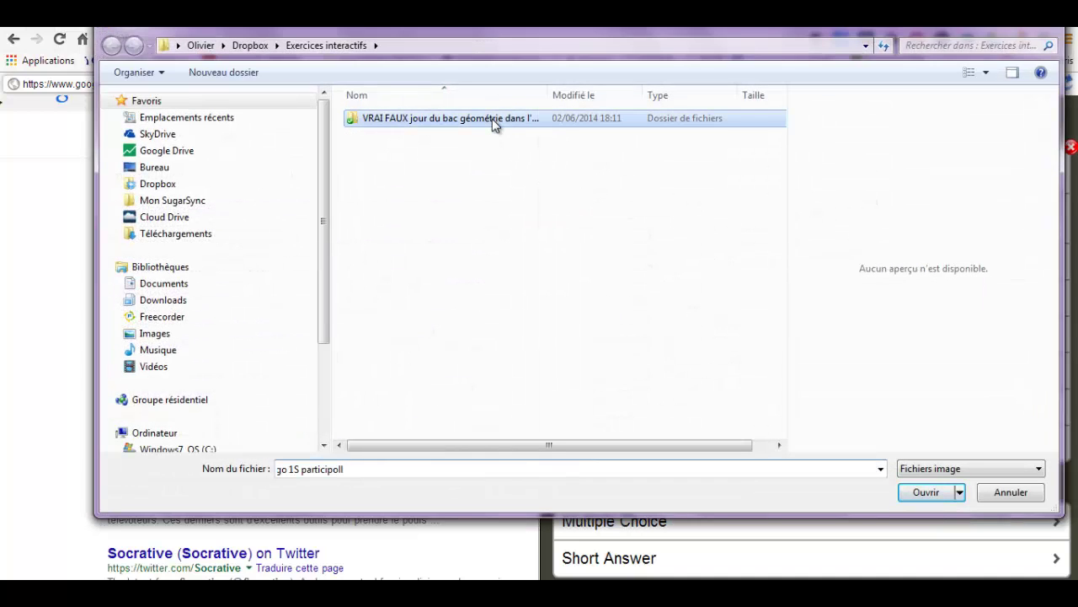
pyautogui.doubleClick(472, 122)
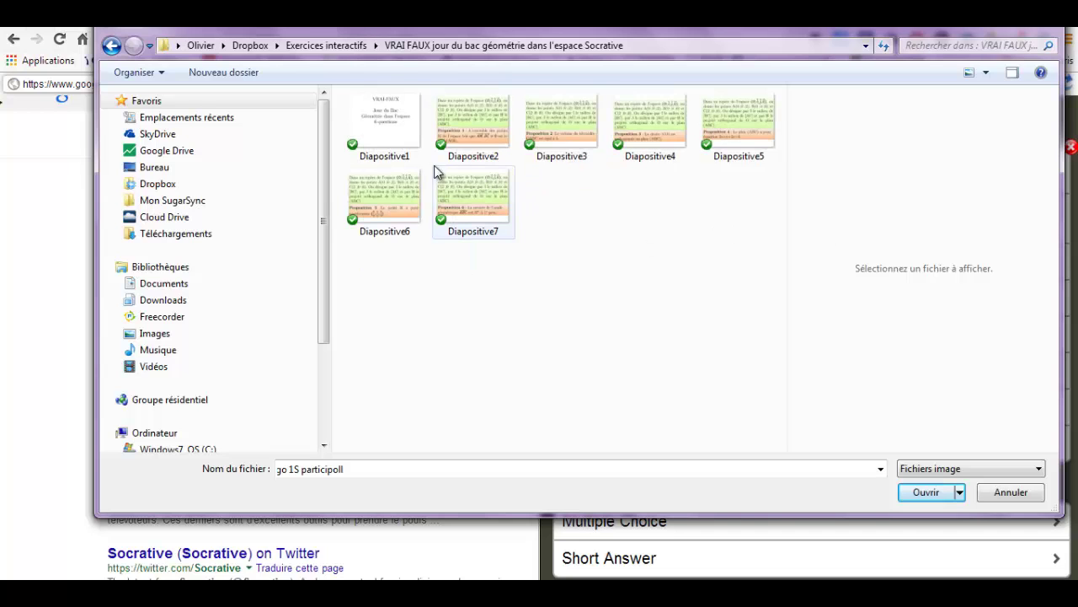
pyautogui.doubleClick(479, 116)
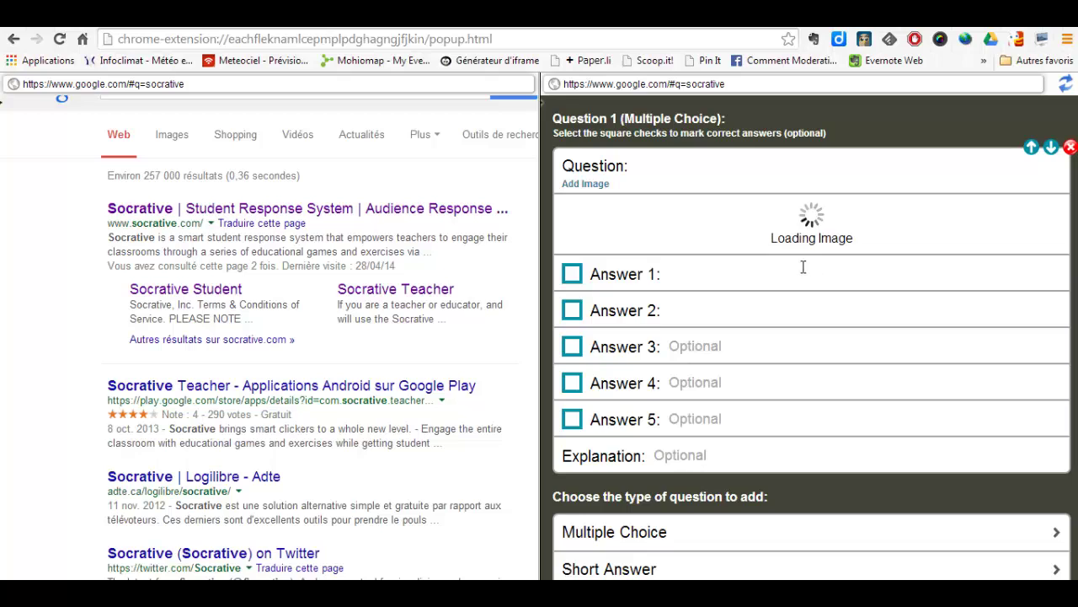
# Enter "Question 1" as the question text with answers VRAI and FAUX, and mark FAUX as correct.
pyautogui.click(687, 165)
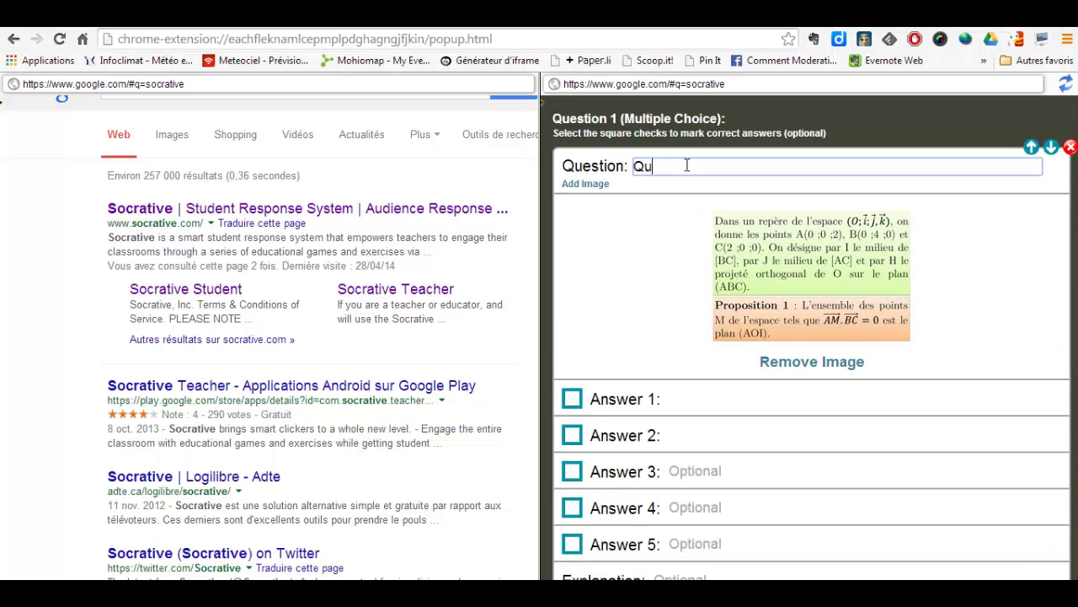
pyautogui.click(704, 401)
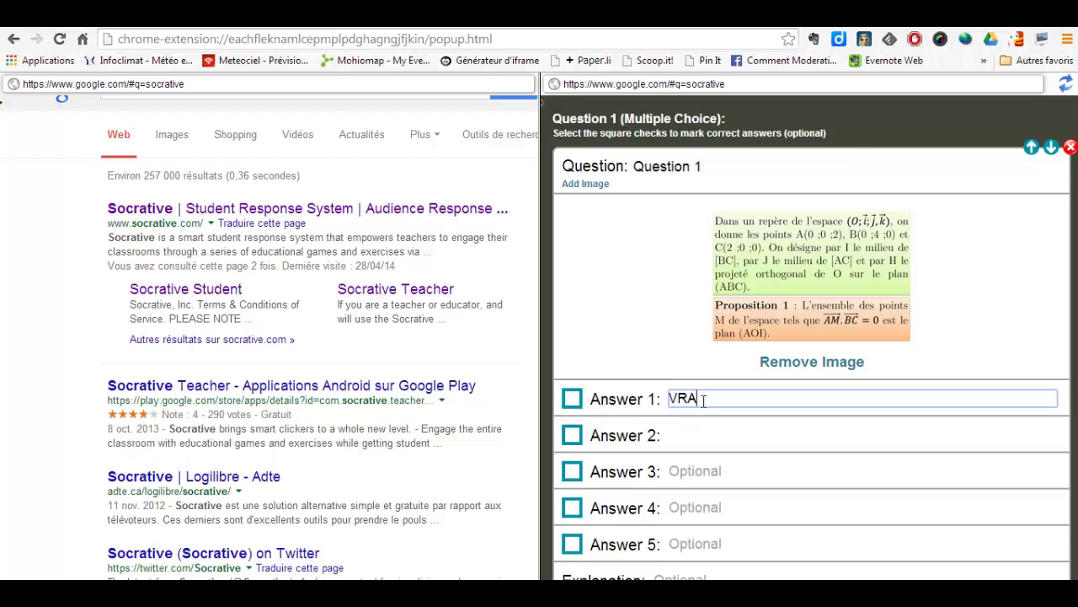
pyautogui.click(685, 437)
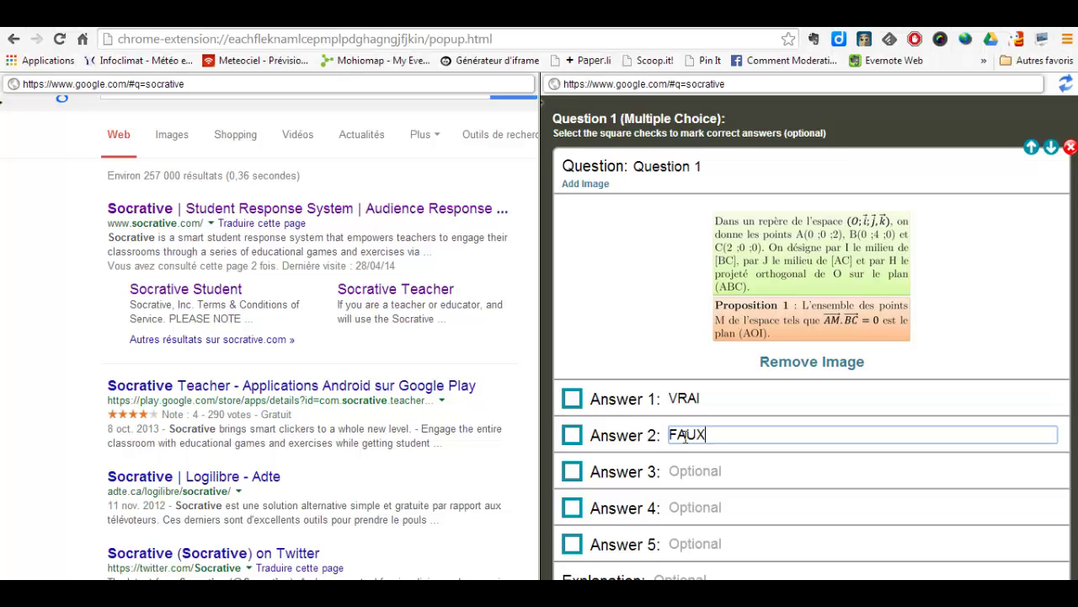
pyautogui.click(572, 434)
# Add a second multiple-choice question and attach the Diapositive3 image to it.
pyautogui.scroll(-3, 813, 337)
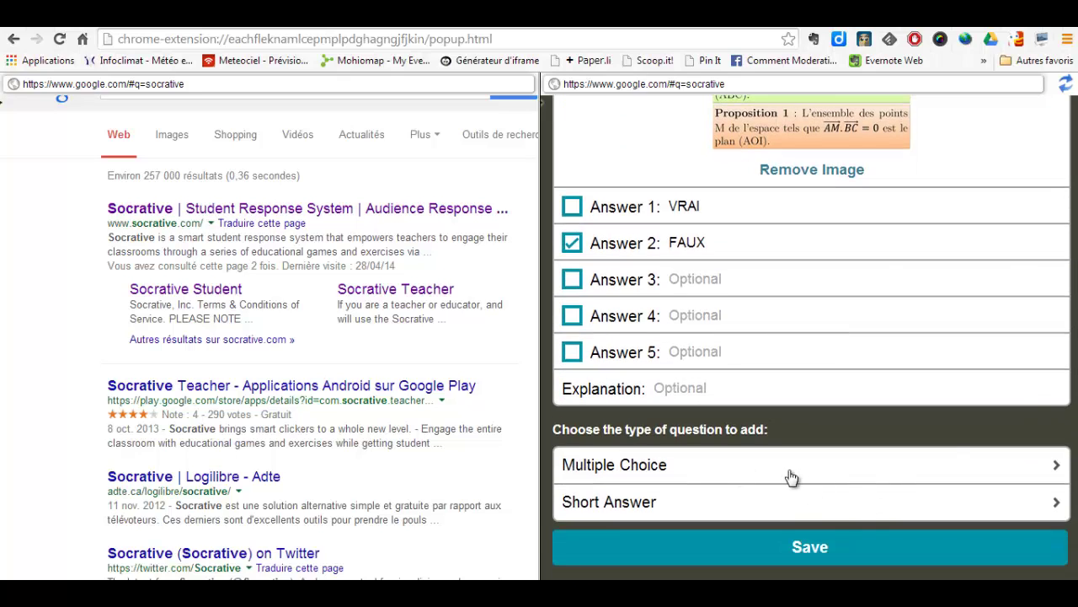
pyautogui.click(676, 468)
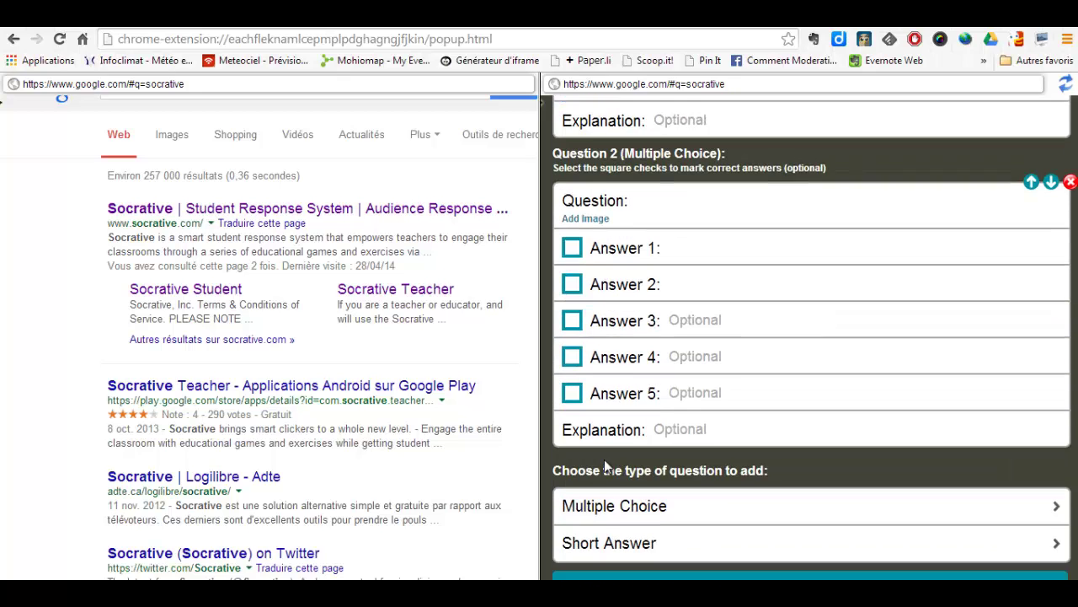
pyautogui.click(592, 185)
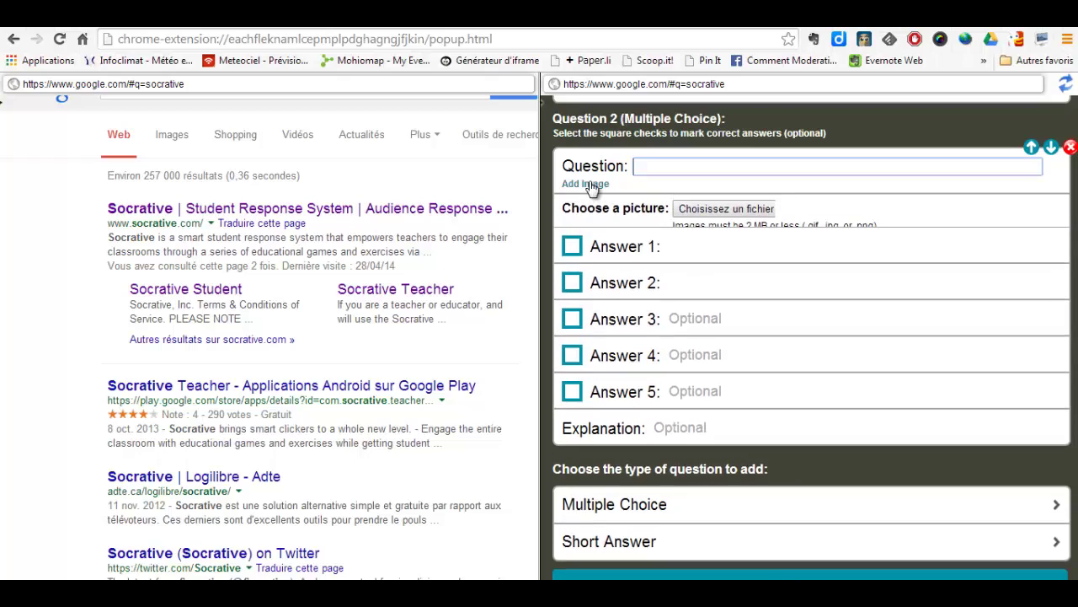
pyautogui.click(726, 212)
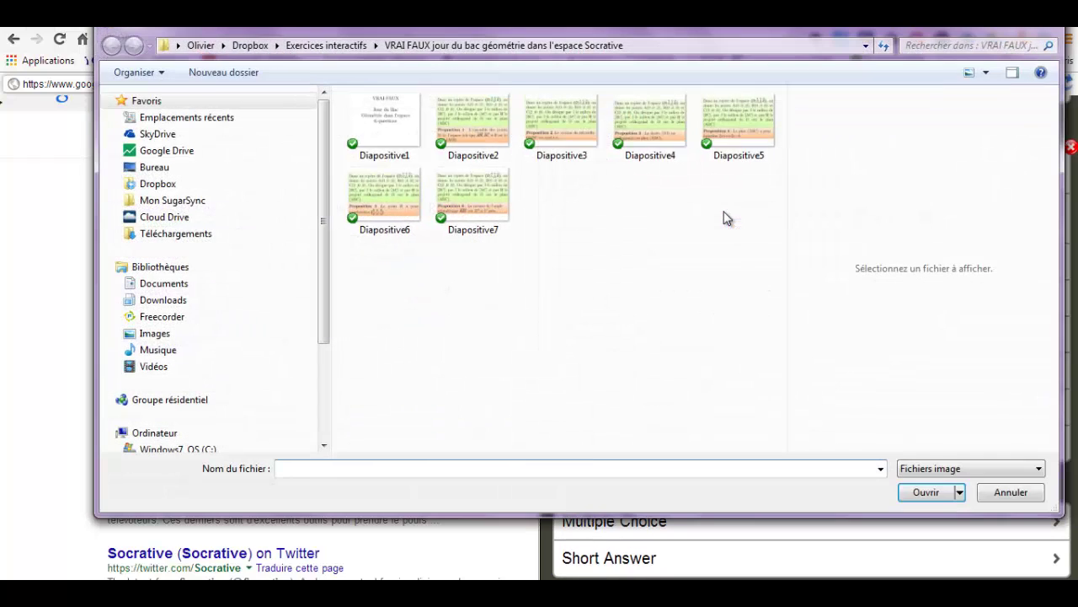
pyautogui.click(573, 130)
pyautogui.doubleClick(573, 131)
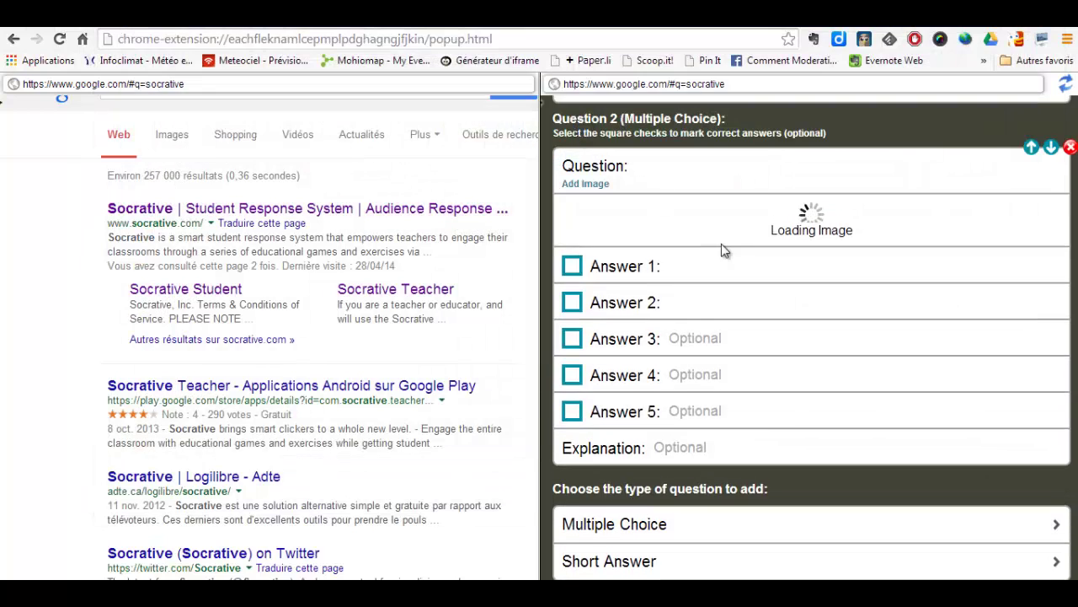
# Fill in the second question with the text "Question 2" and answers VRAI and FAUX, marking only FAUX as correct.
pyautogui.click(573, 274)
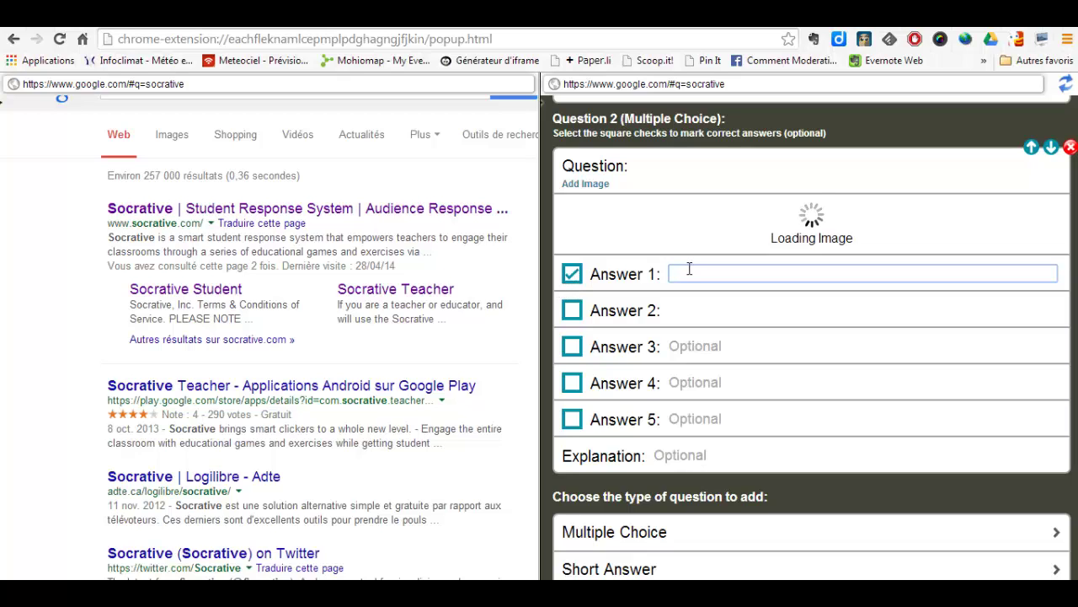
pyautogui.write('VRAI')
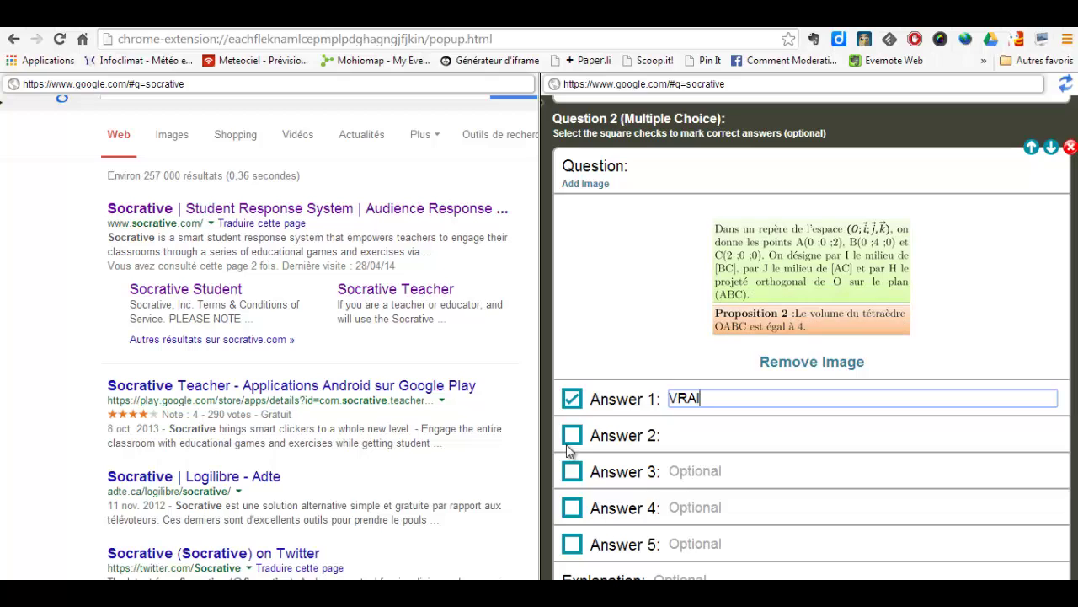
pyautogui.click(580, 435)
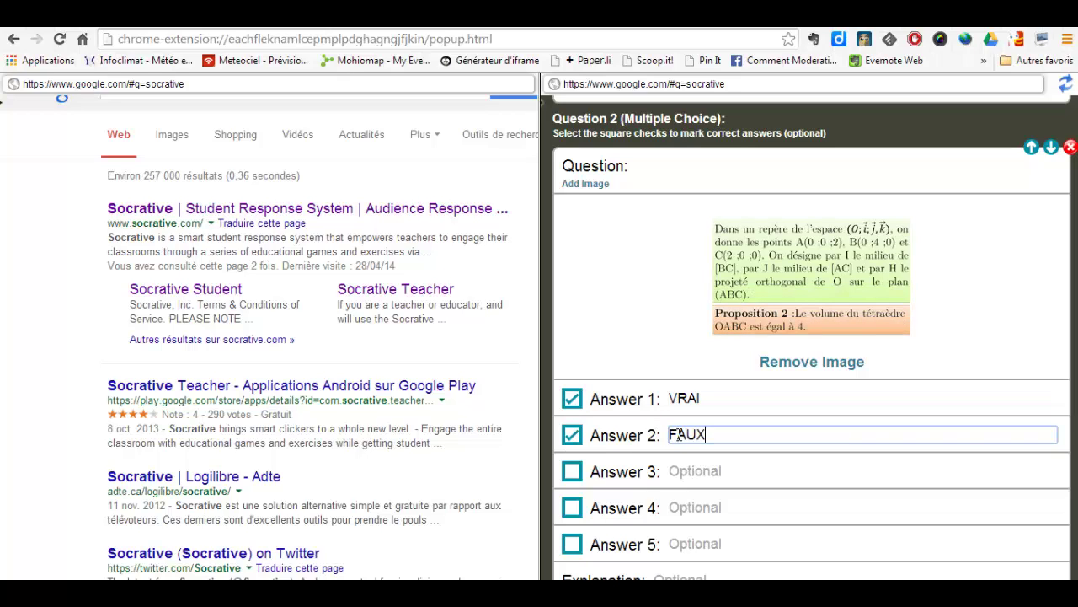
pyautogui.click(572, 399)
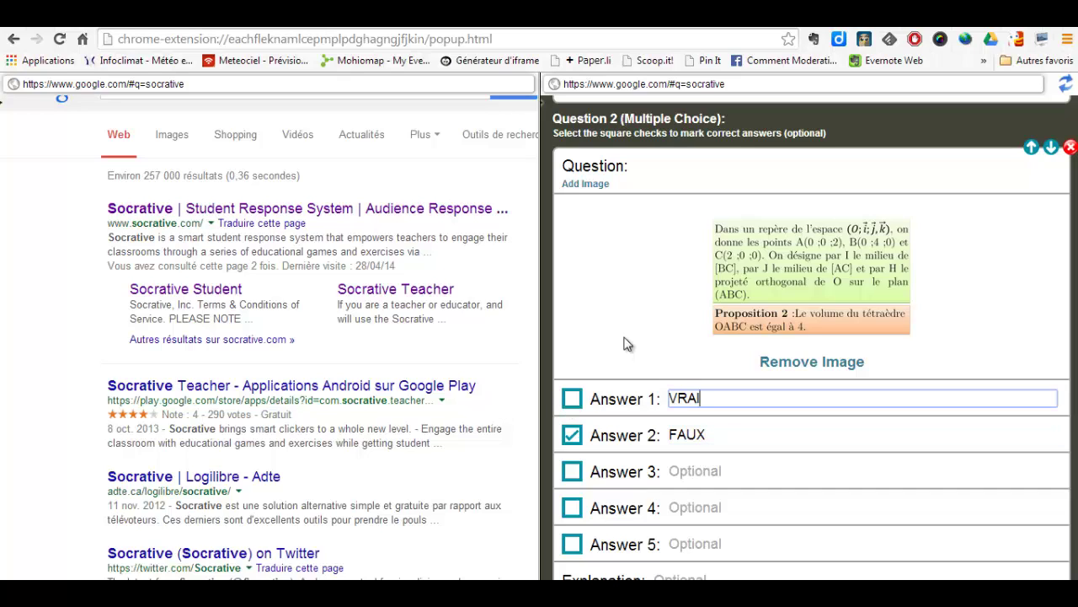
pyautogui.click(649, 166)
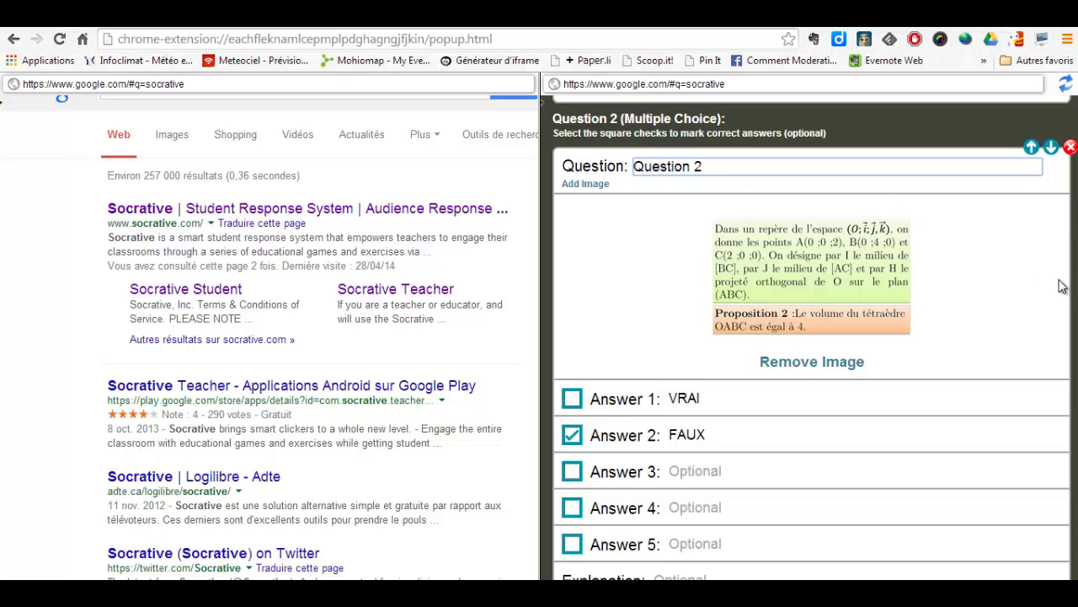
# Save the quiz, dismiss the sharing notice and return to the teacher main screen.
pyautogui.scroll(-3, 1075, 325)
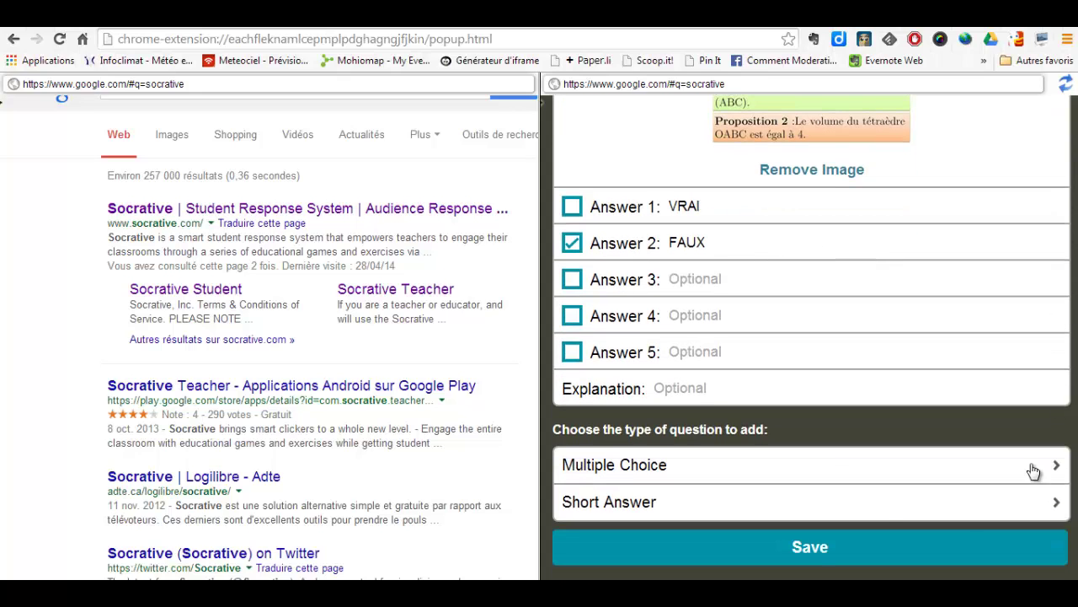
pyautogui.click(810, 548)
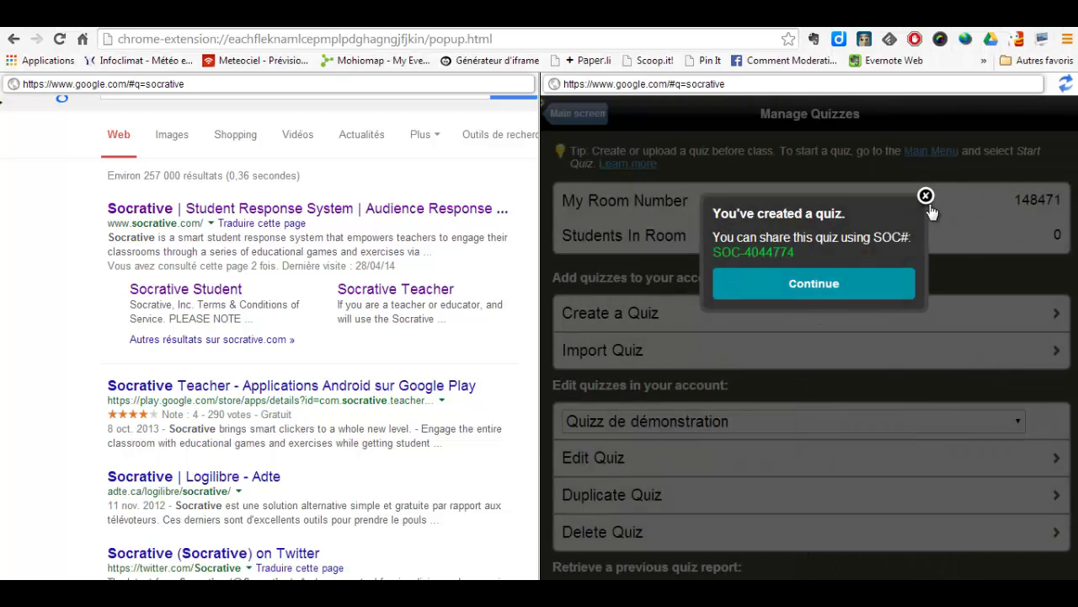
pyautogui.click(926, 196)
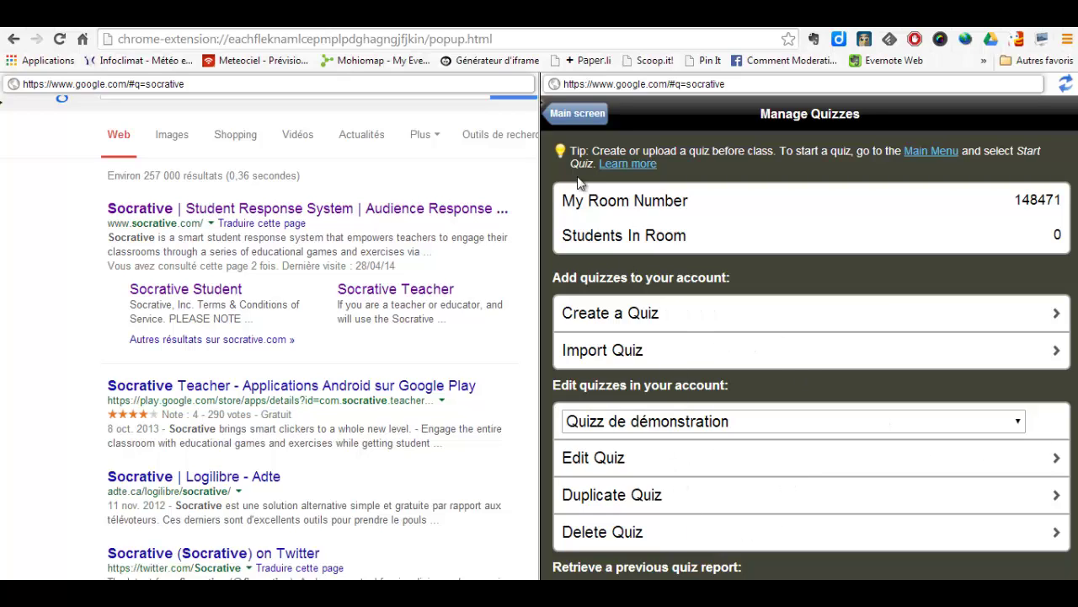
pyautogui.click(578, 113)
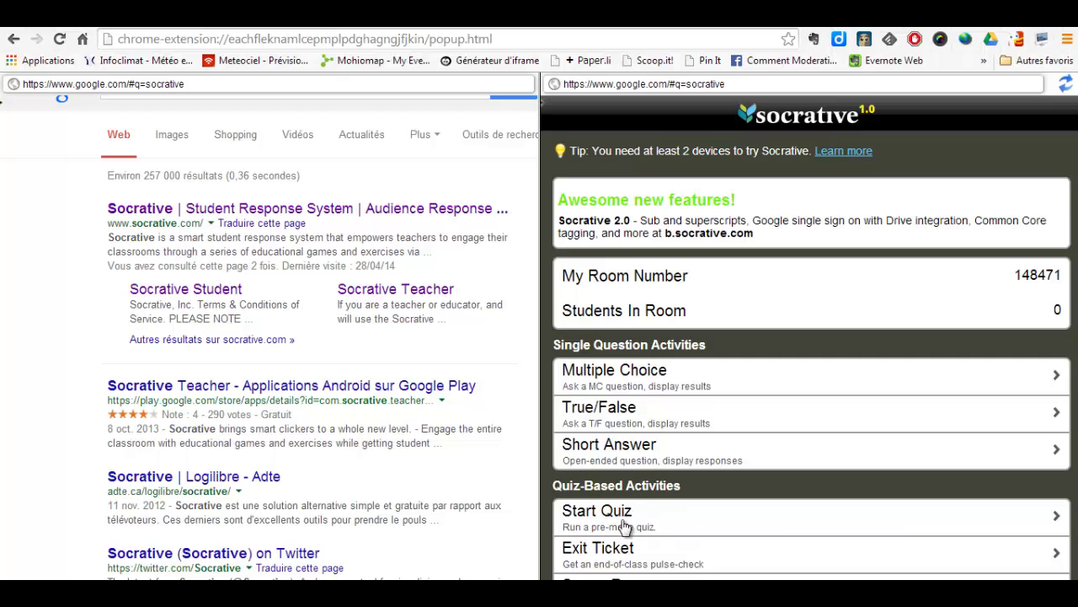
# Launch "Quizz de démonstration" as a student-paced quiz from the teacher main screen.
pyautogui.click(646, 526)
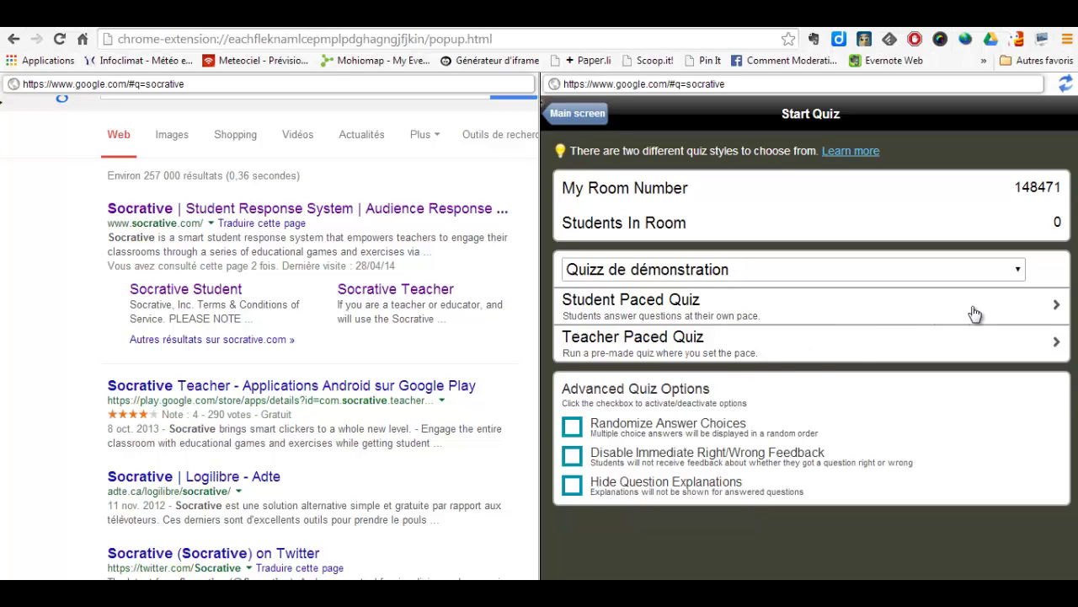
pyautogui.click(1038, 311)
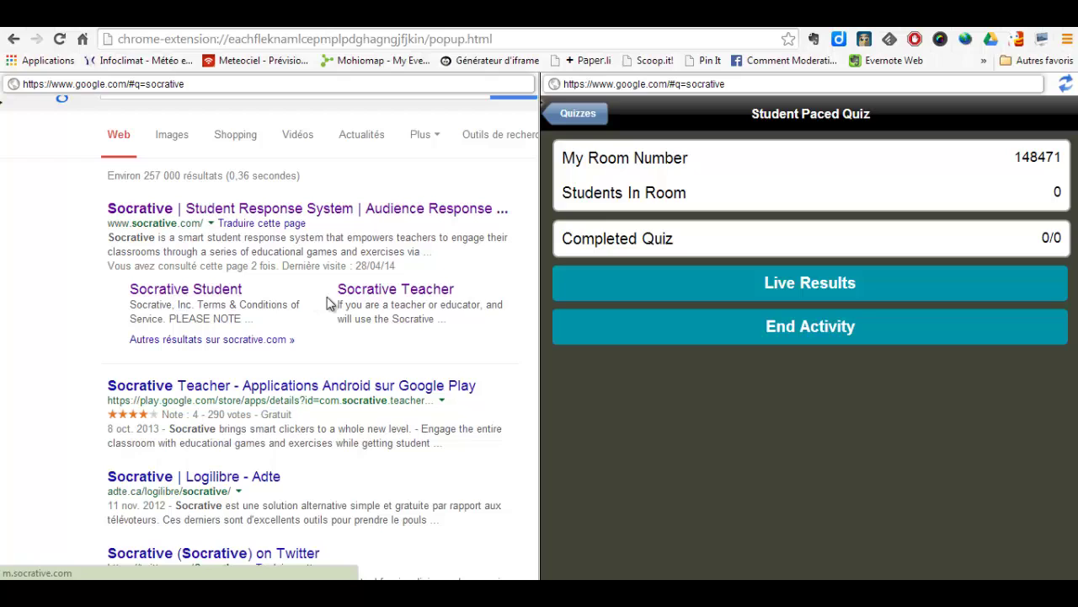
# Join the teacher's room from Socrative Student using its room number, and submit the student's name.
pyautogui.click(179, 293)
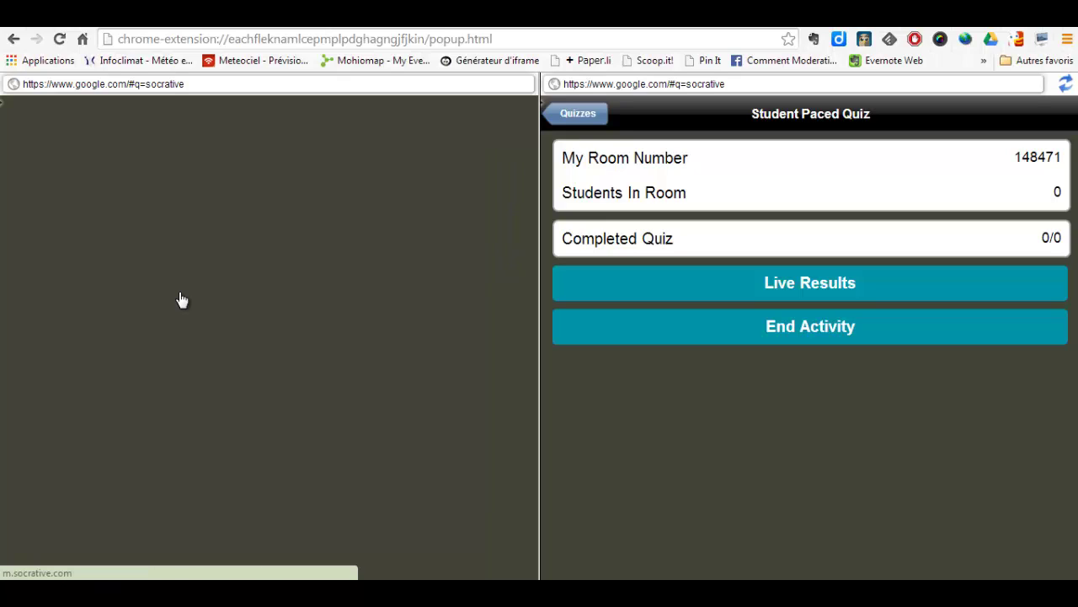
pyautogui.click(161, 223)
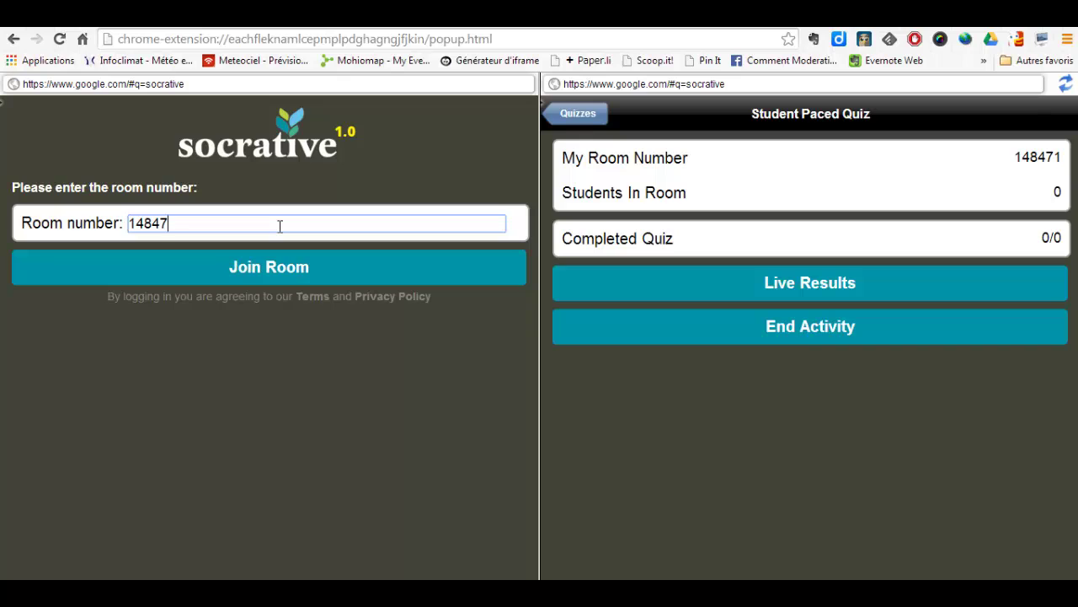
pyautogui.click(289, 268)
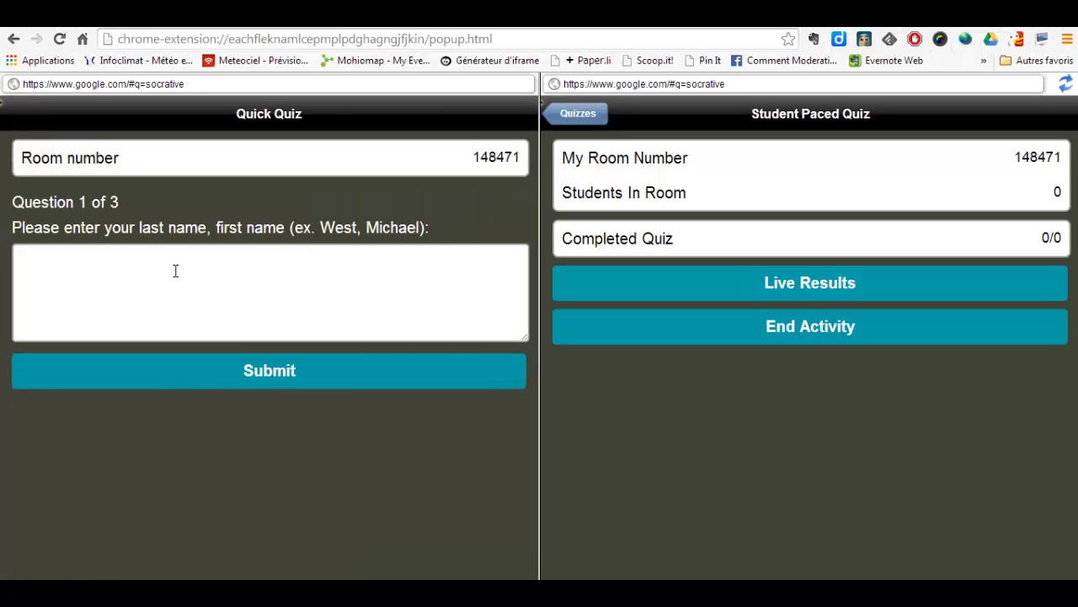
pyautogui.click(174, 270)
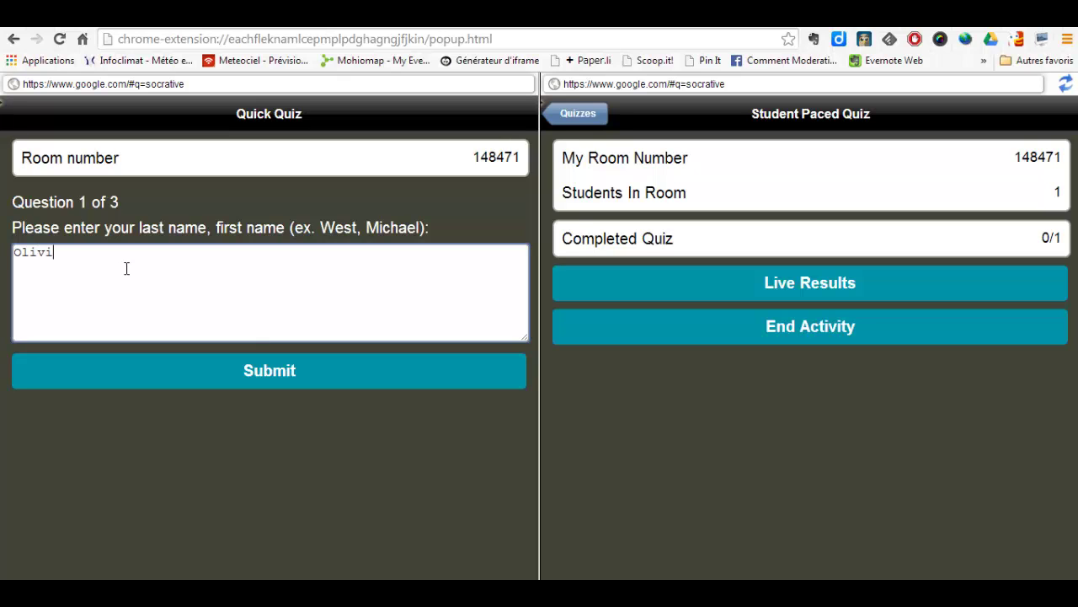
pyautogui.click(284, 370)
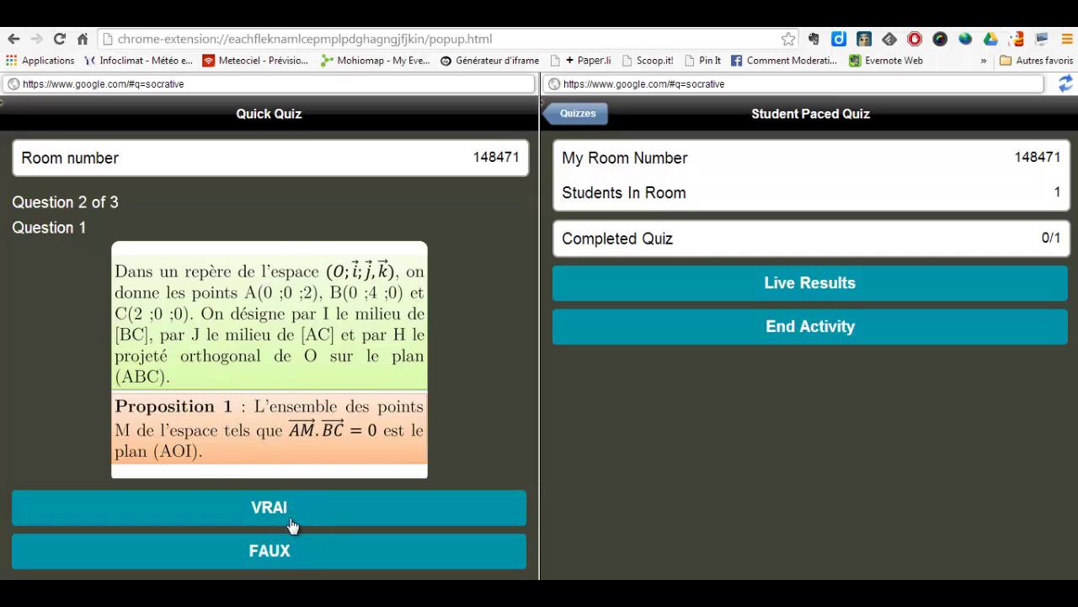
# As the student, answer VRAI to Question 1 and FAUX to Question 2, and finish the quick quiz.
pyautogui.click(275, 514)
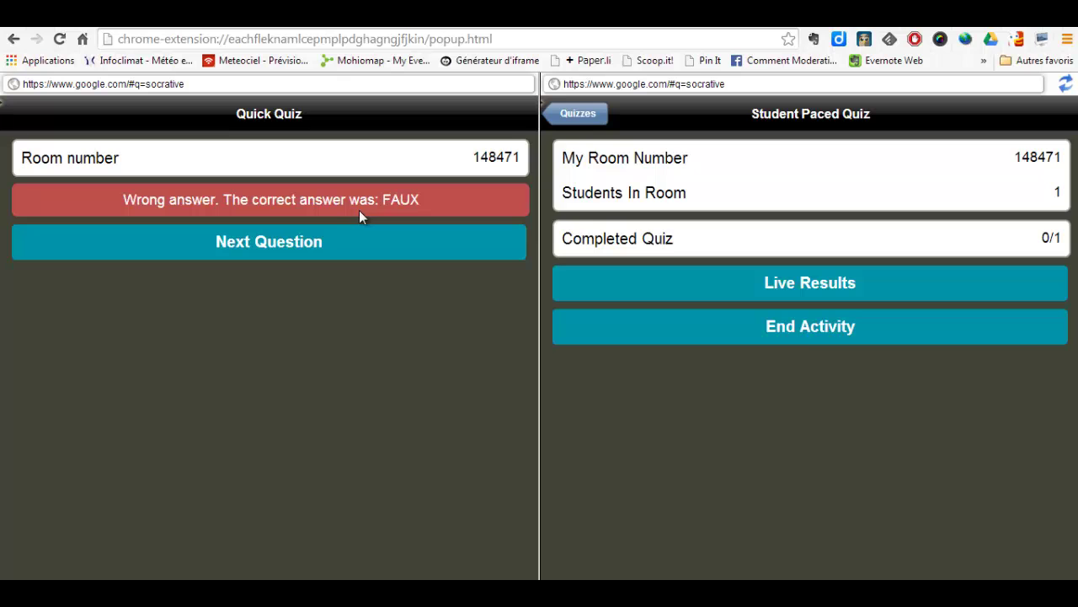
pyautogui.click(296, 245)
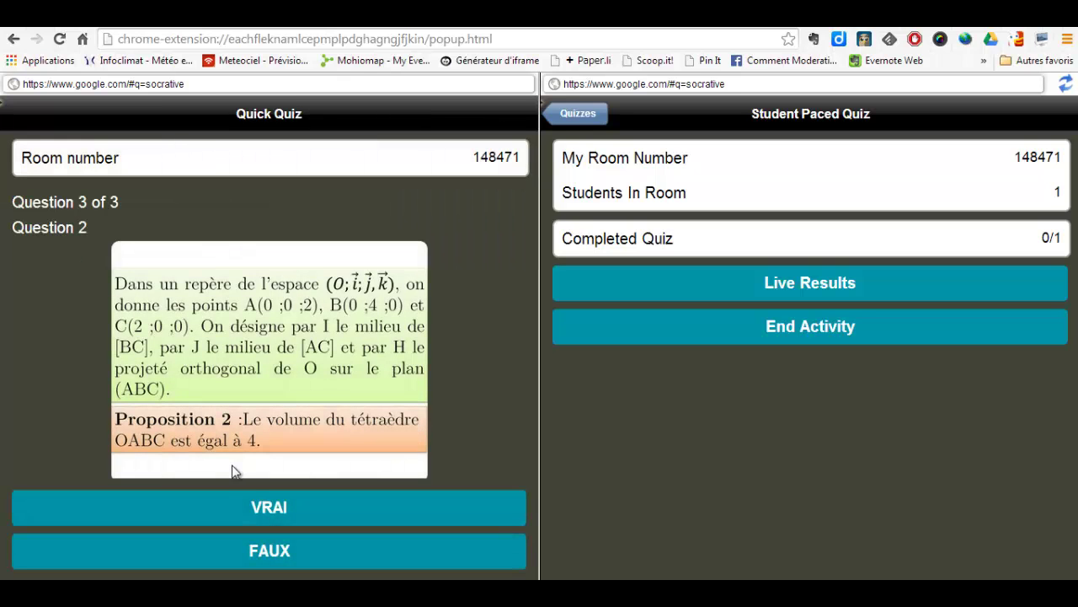
pyautogui.click(283, 552)
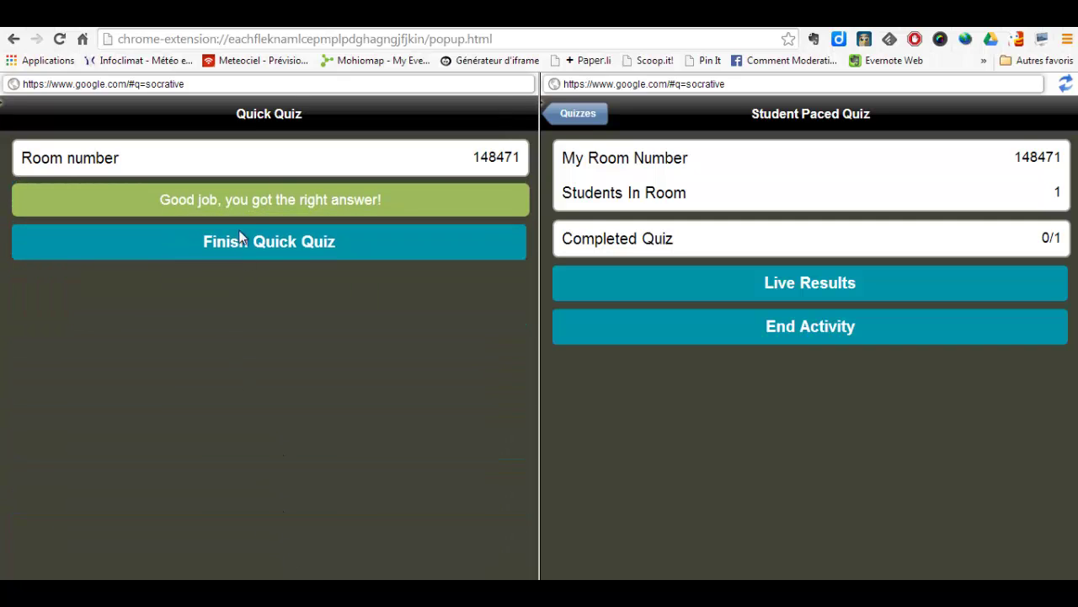
pyautogui.click(287, 242)
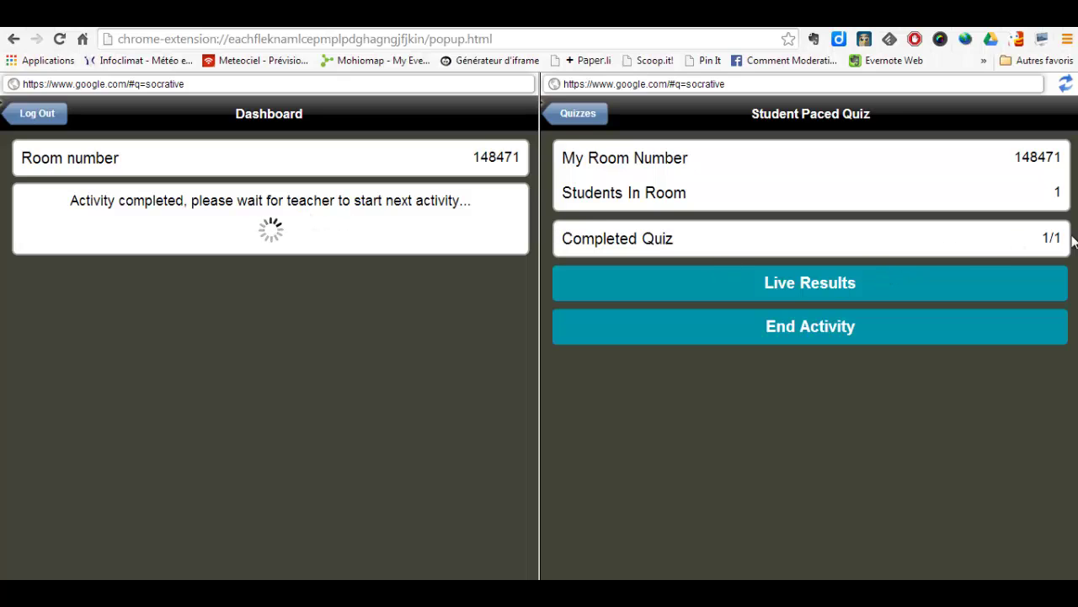
# Show the live results on the teacher side, and end the quiz activity with a downloaded report.
pyautogui.click(807, 288)
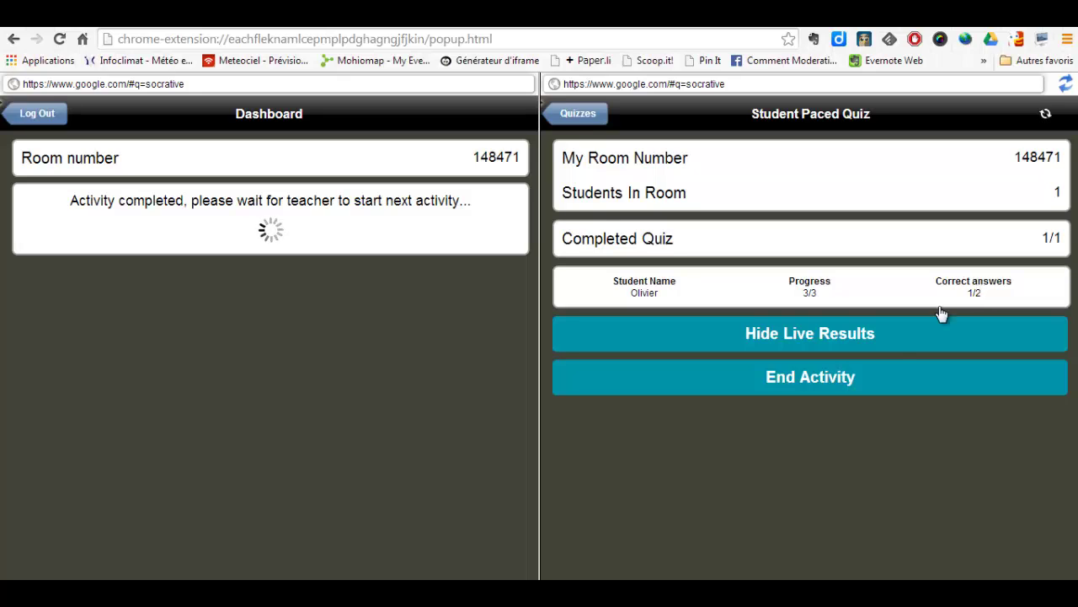
pyautogui.click(808, 384)
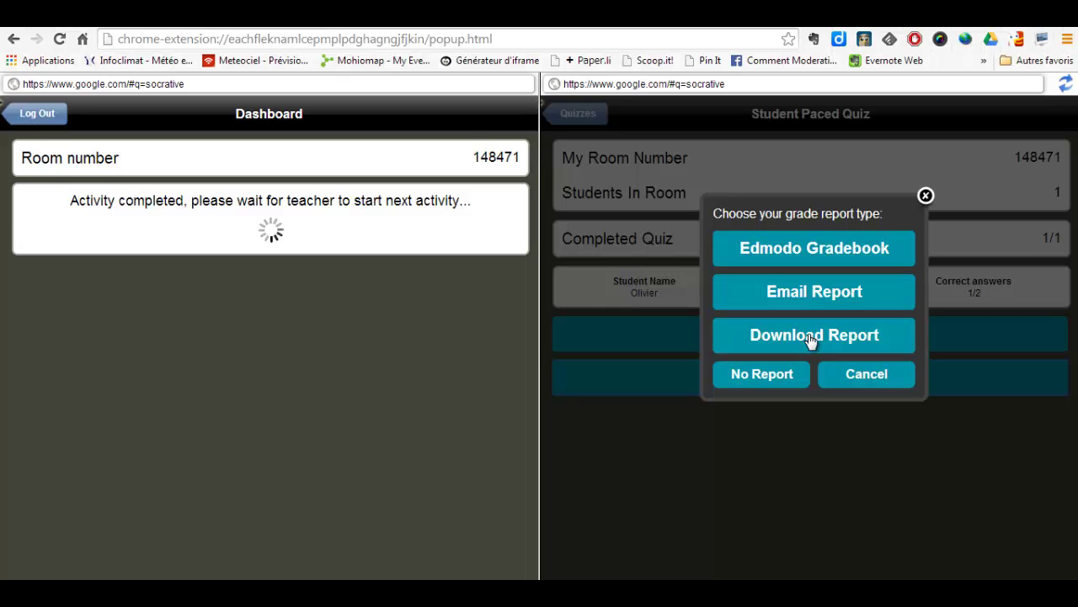
pyautogui.click(806, 337)
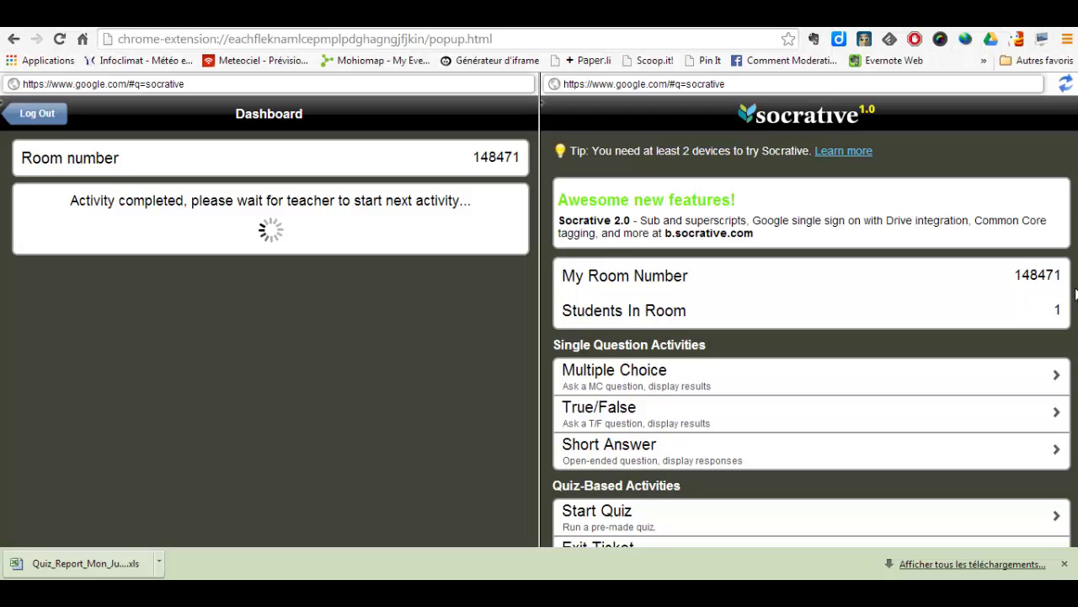
# Review the quiz editing and previous report options in Manage Quizzes, and return to the teacher main screen.
pyautogui.scroll(-5, 1076, 293)
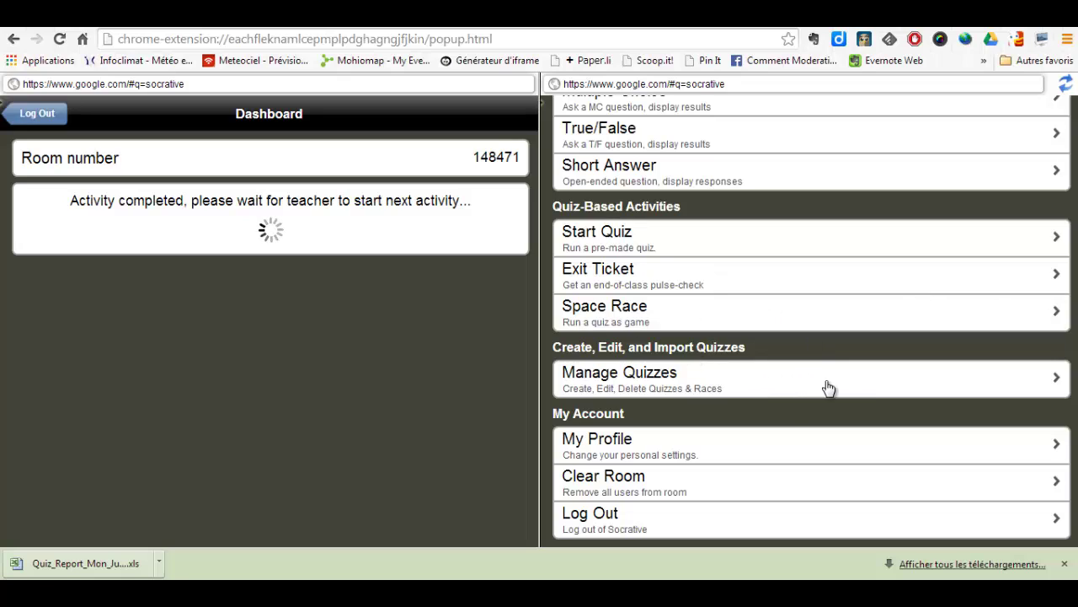
pyautogui.click(684, 384)
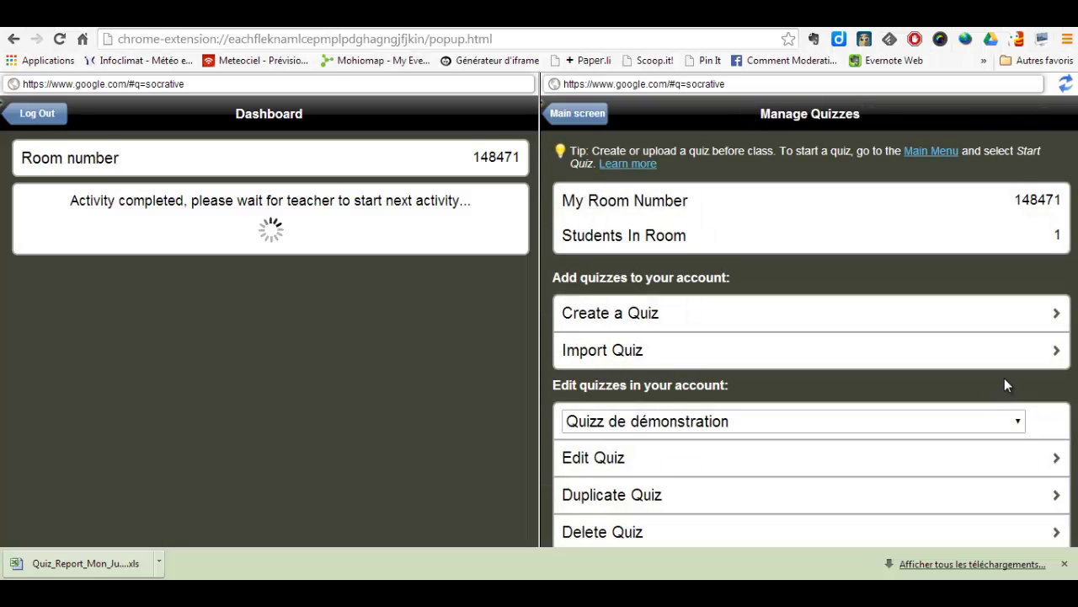
pyautogui.scroll(-3, 1004, 385)
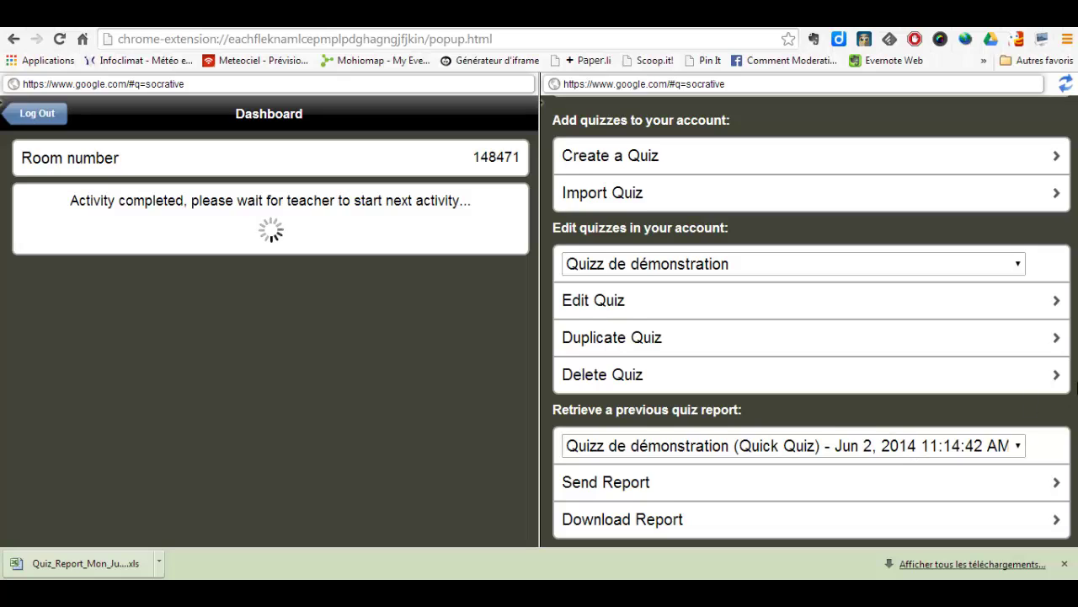
pyautogui.scroll(2, 1077, 388)
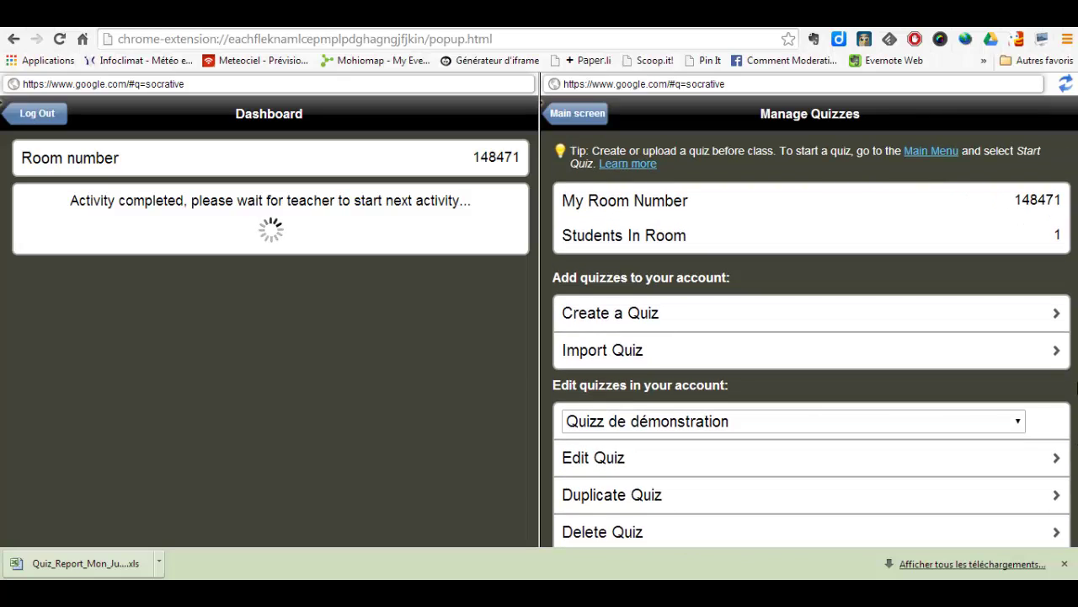
pyautogui.click(586, 113)
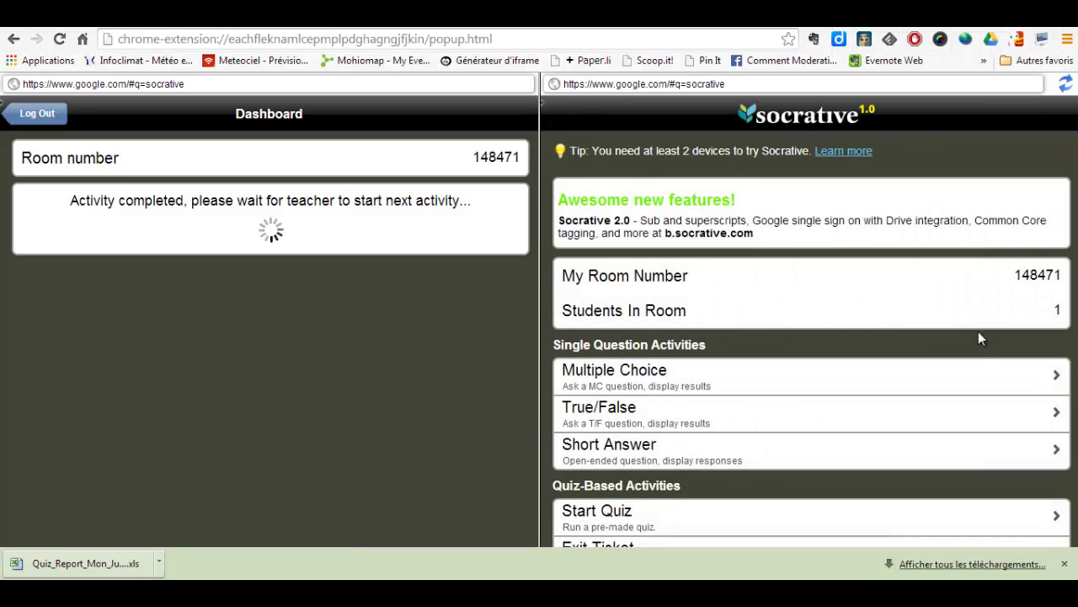
# Start a Space Race with "Quizz de démonstration", using 2 teams and auto-assigned team colors.
pyautogui.scroll(-3, 764, 433)
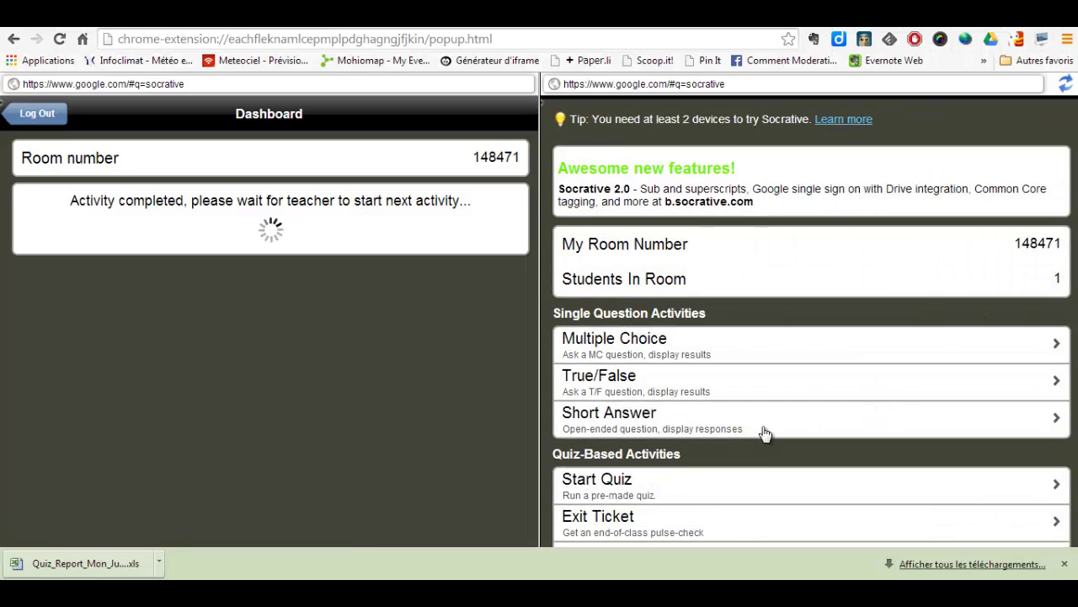
pyautogui.scroll(-2, 764, 433)
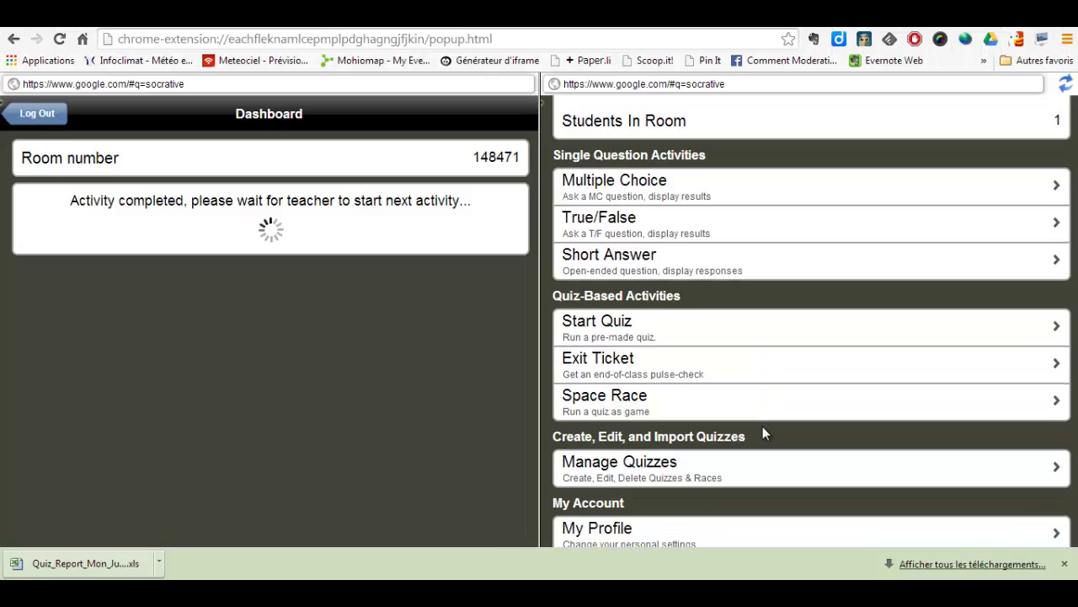
pyautogui.click(649, 409)
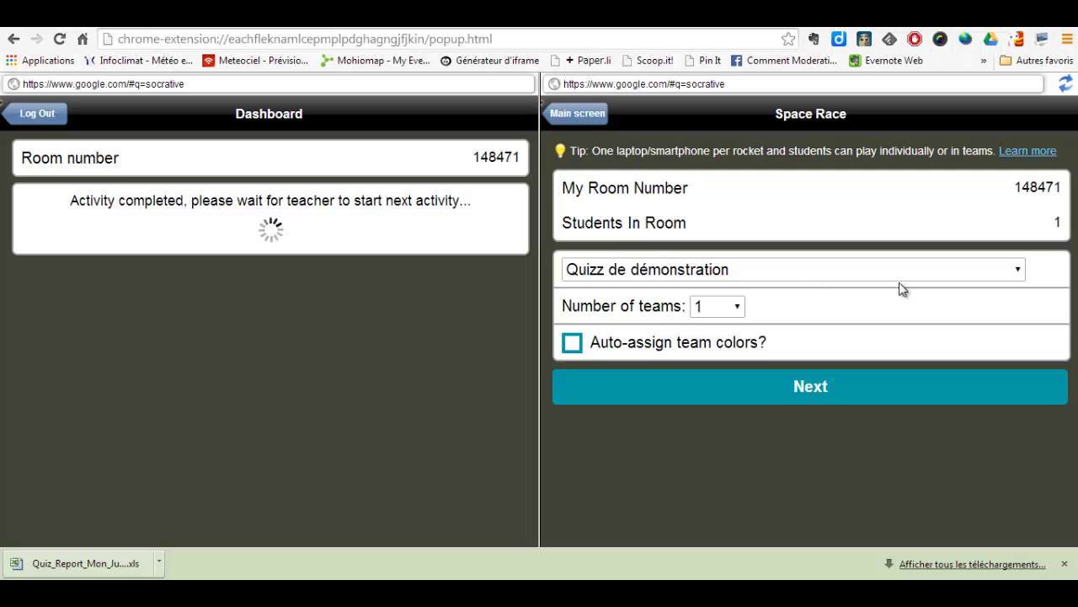
pyautogui.click(737, 309)
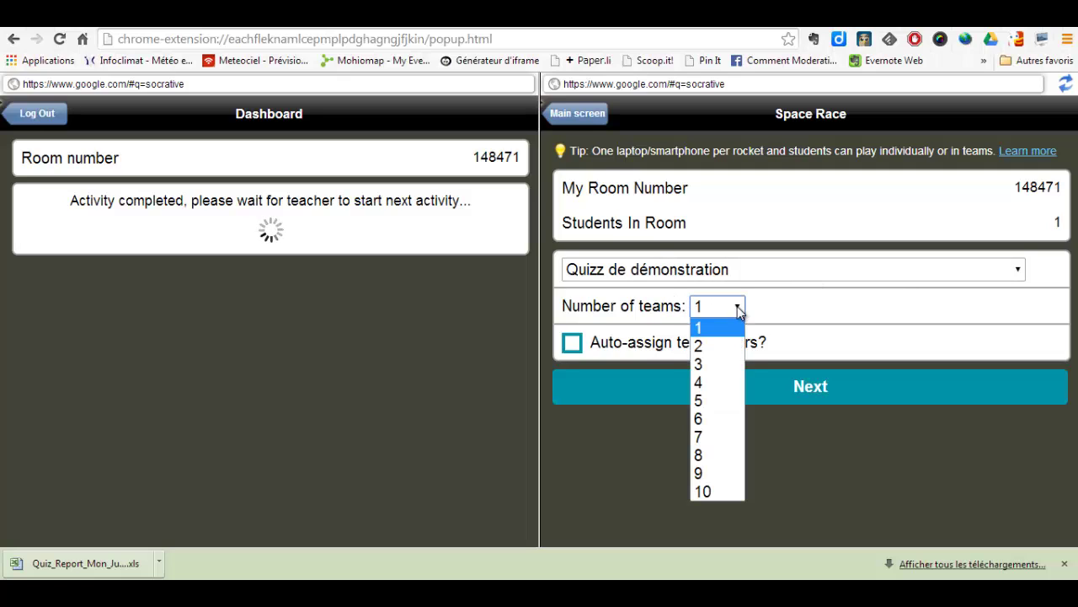
pyautogui.click(708, 351)
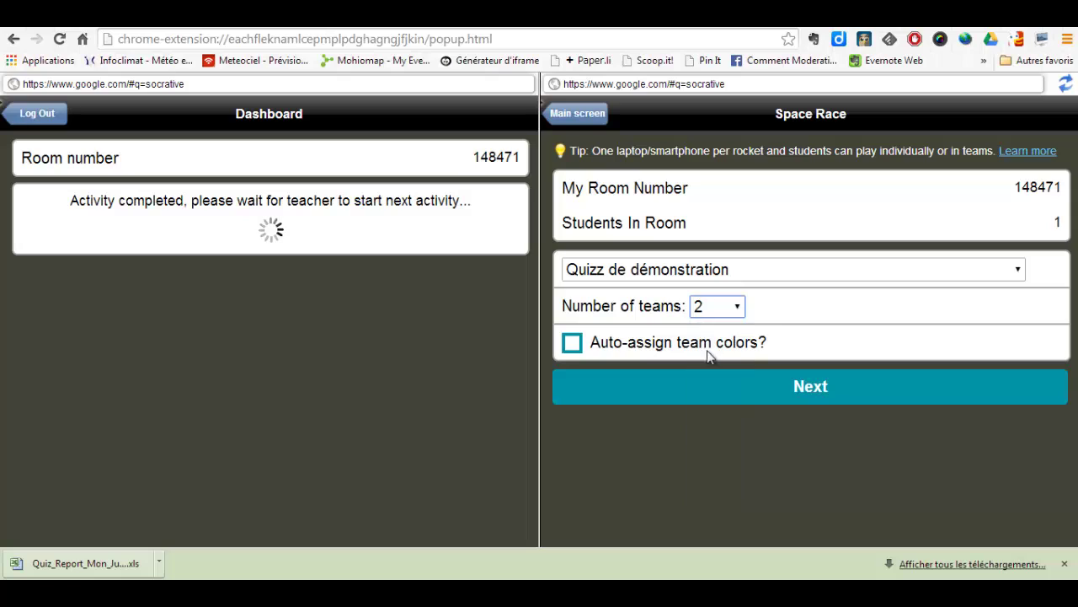
pyautogui.click(572, 346)
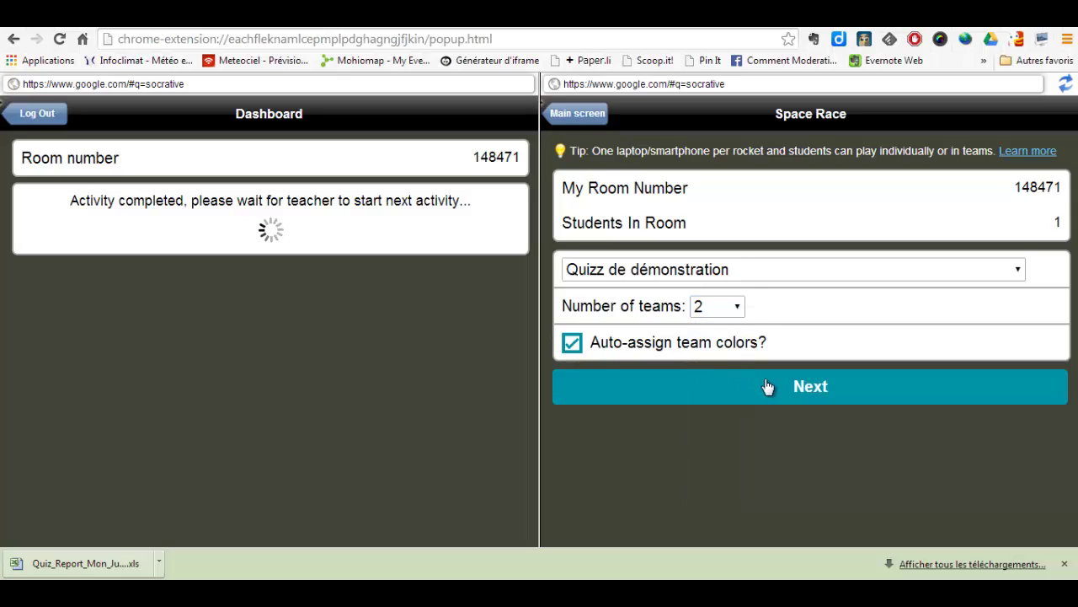
pyautogui.click(812, 388)
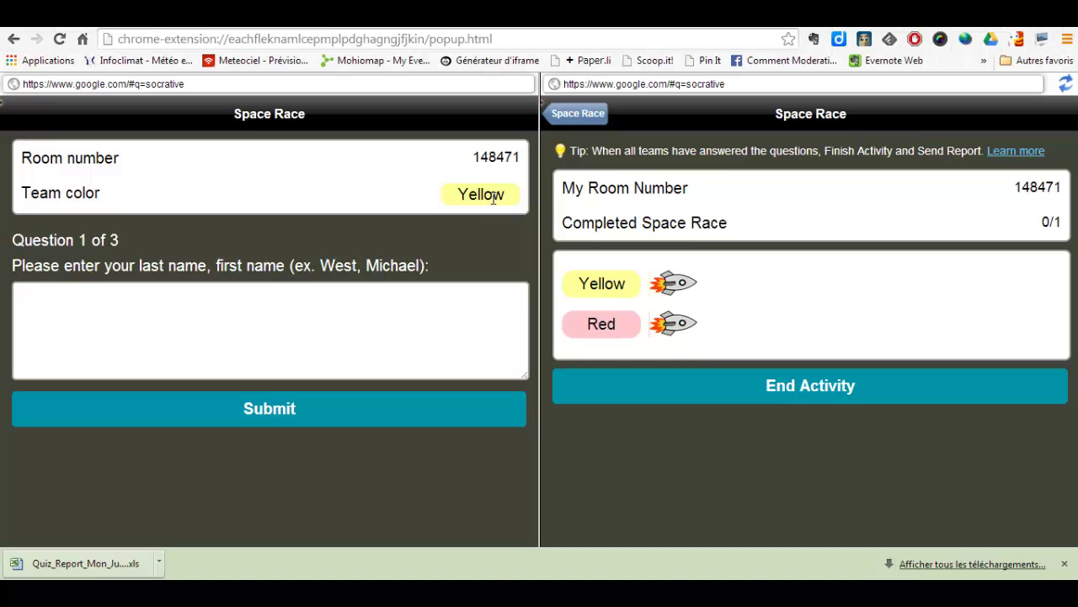
# Submit the student's name in the Space Race and answer FAUX to both Question 1 and Question 2.
pyautogui.click(219, 321)
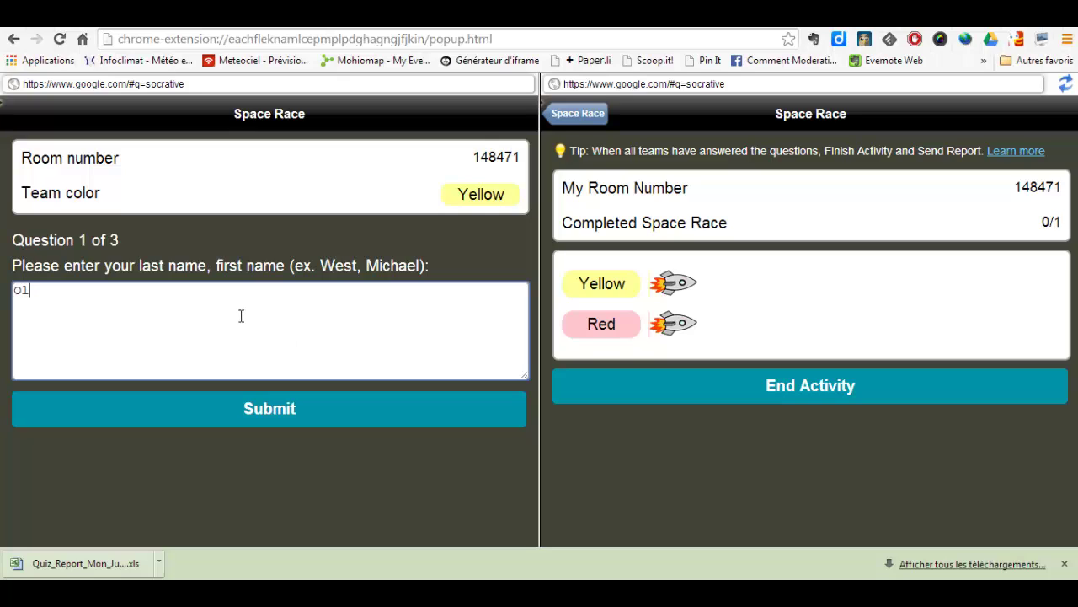
pyautogui.click(286, 409)
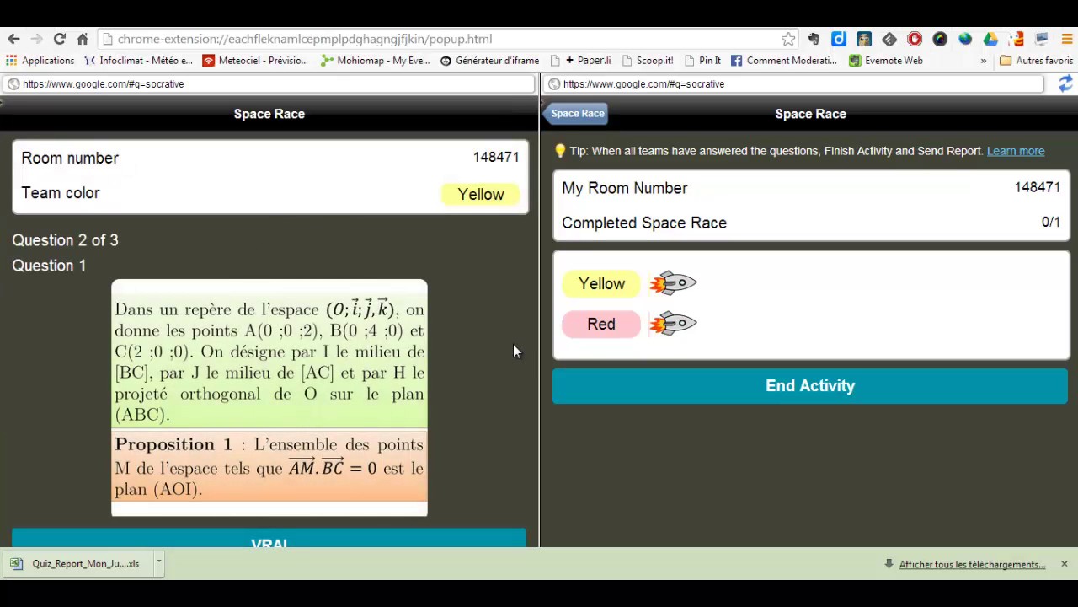
pyautogui.scroll(-2, 513, 344)
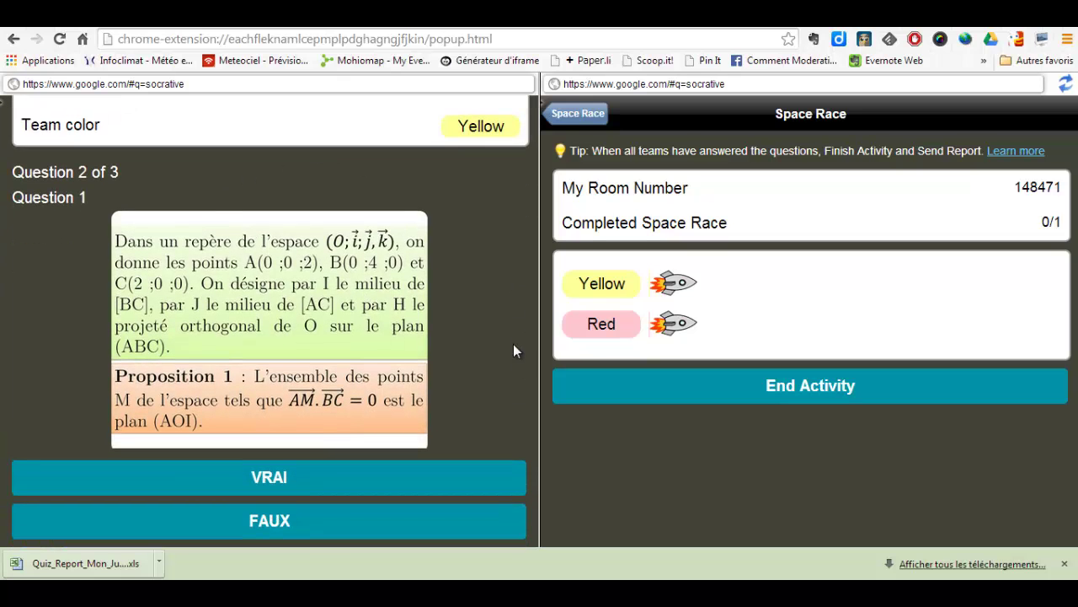
pyautogui.click(278, 520)
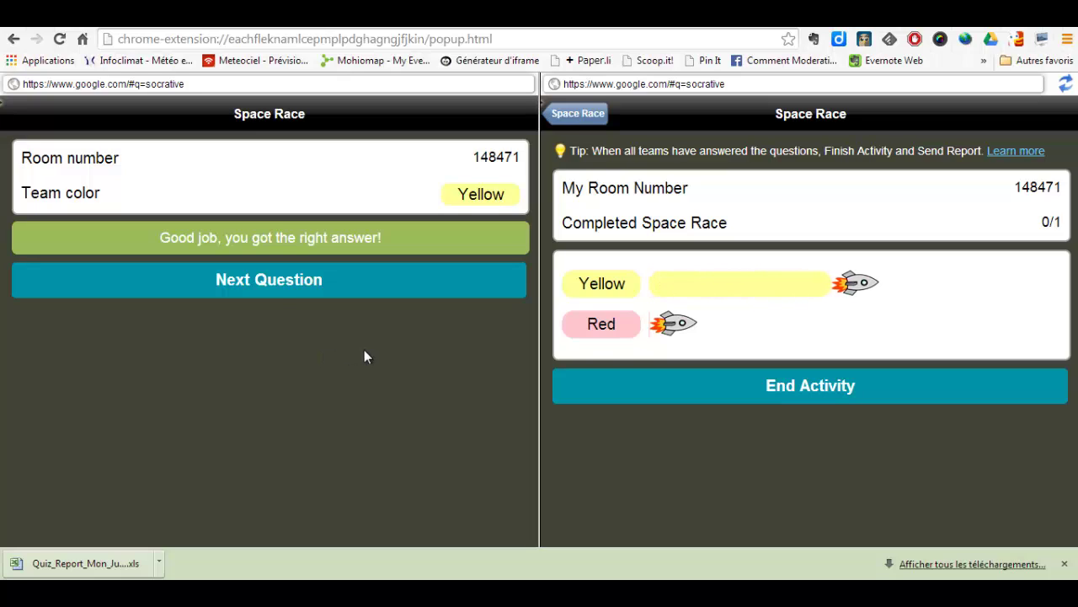
pyautogui.click(285, 286)
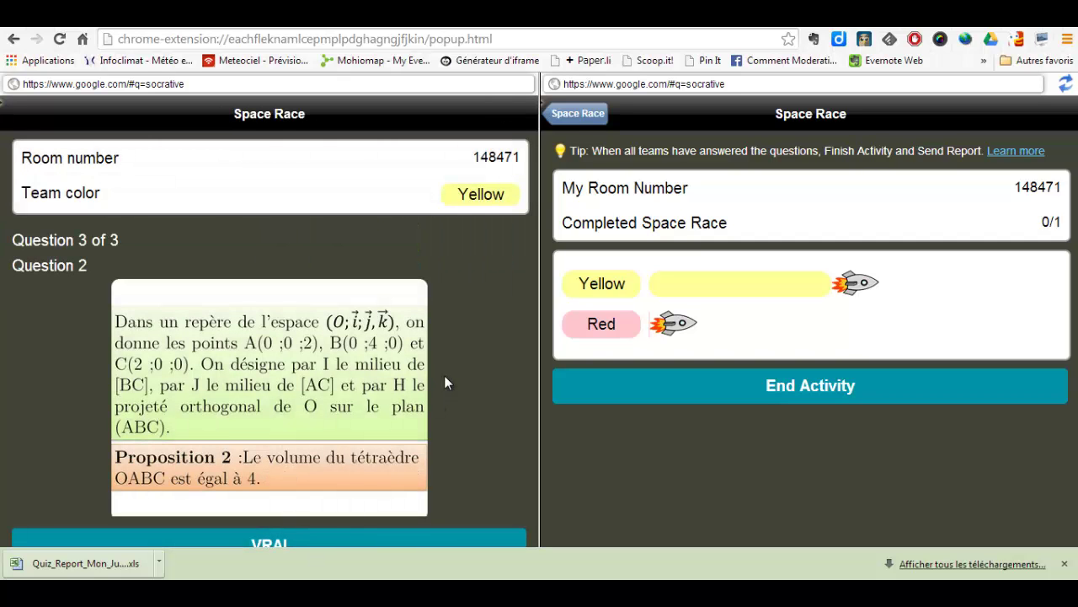
pyautogui.scroll(-2, 446, 381)
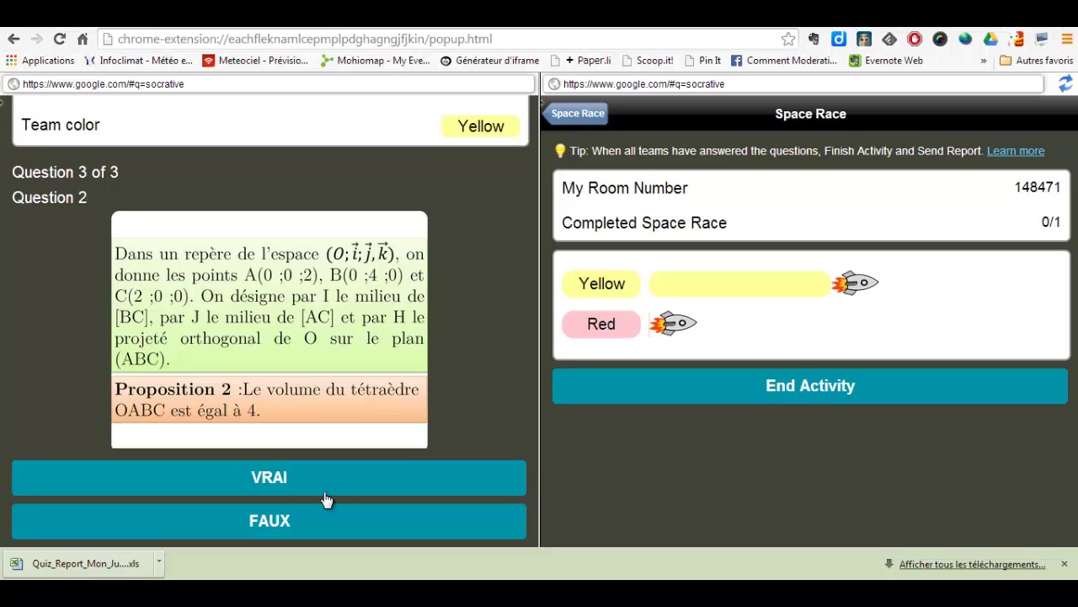
pyautogui.click(279, 517)
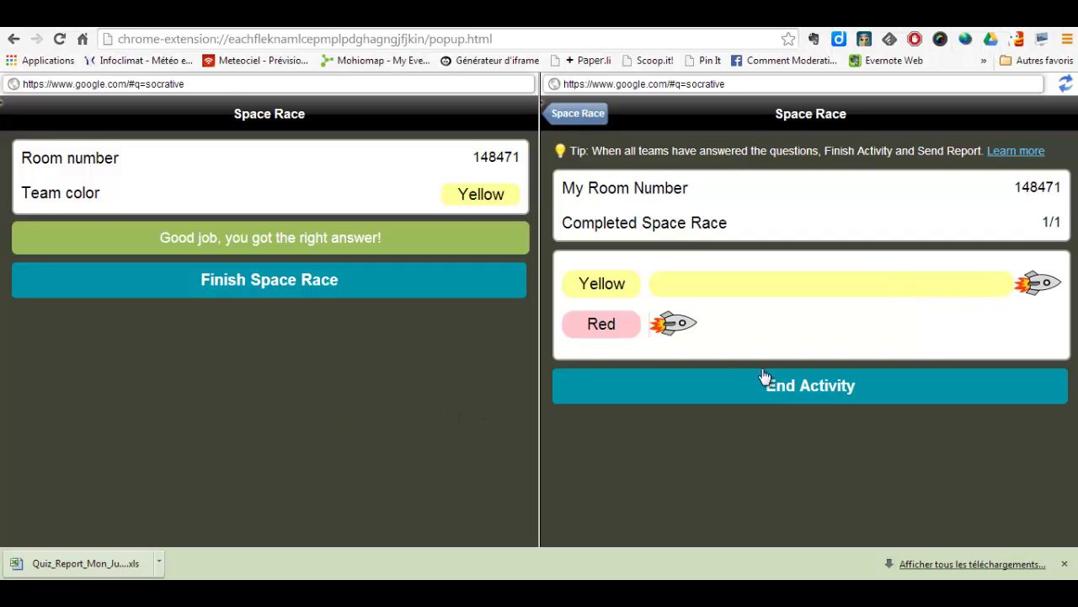
# End the Space Race activity without generating a report.
pyautogui.click(839, 389)
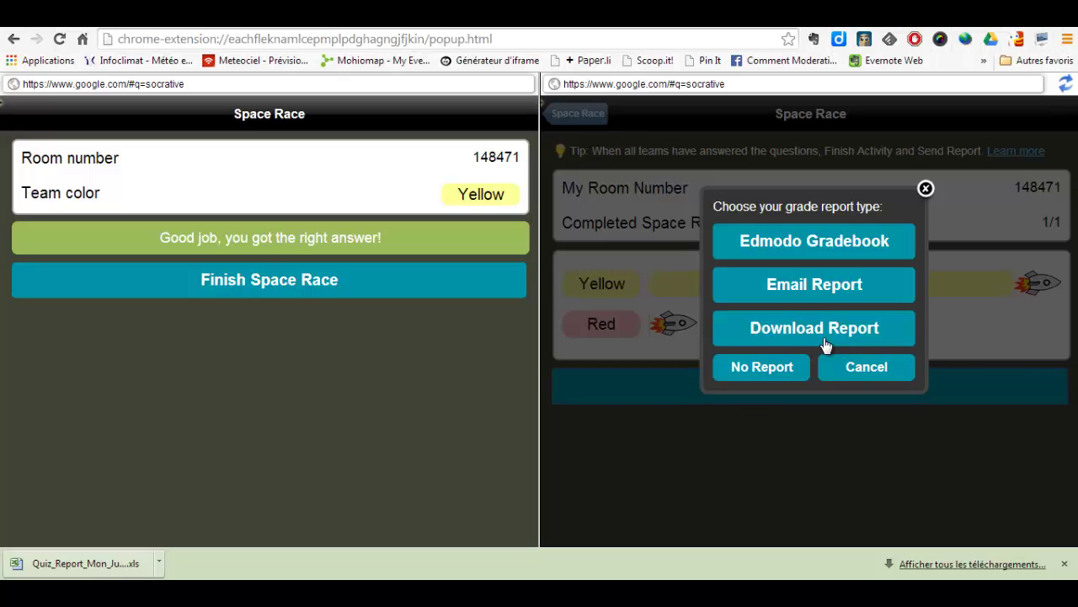
pyautogui.click(790, 368)
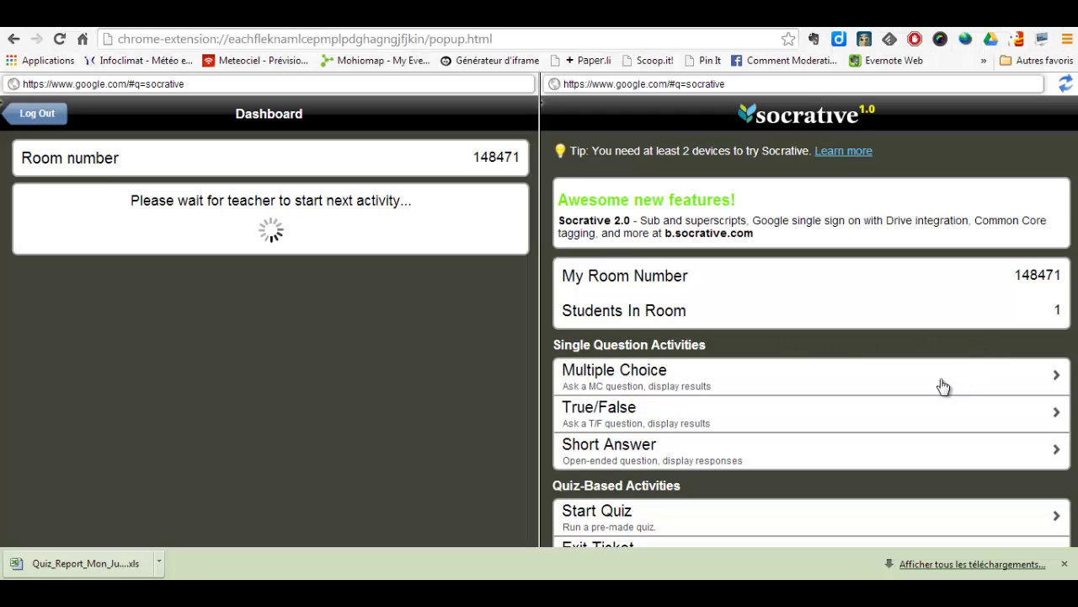
# Switch to Microsoft Excel with a blank workbook and widen its window.
pyautogui.scroll(-5, 944, 386)
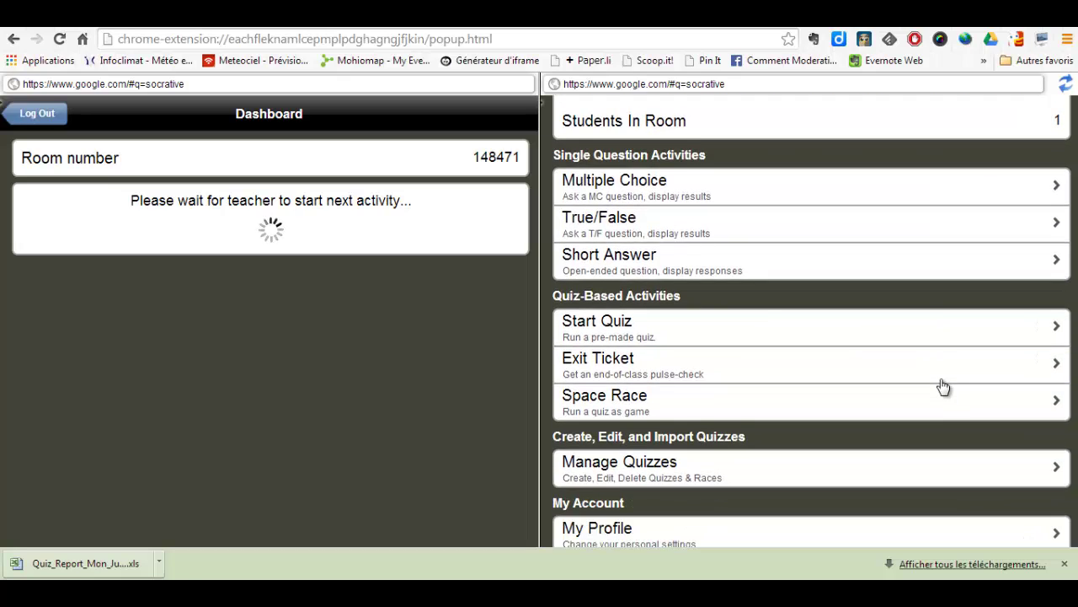
pyautogui.scroll(-1, 943, 386)
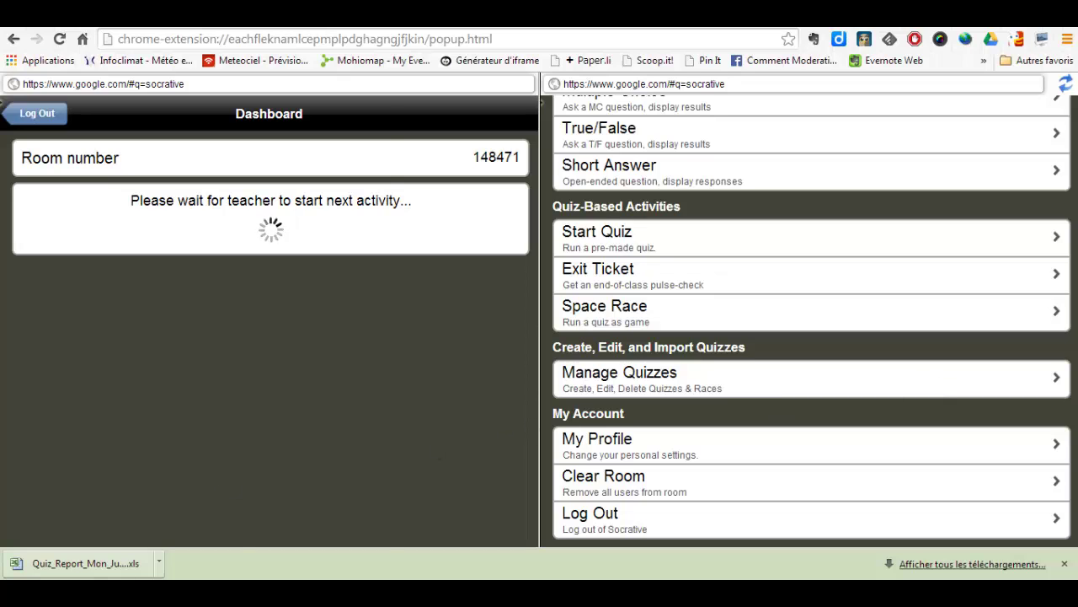
pyautogui.press('super')
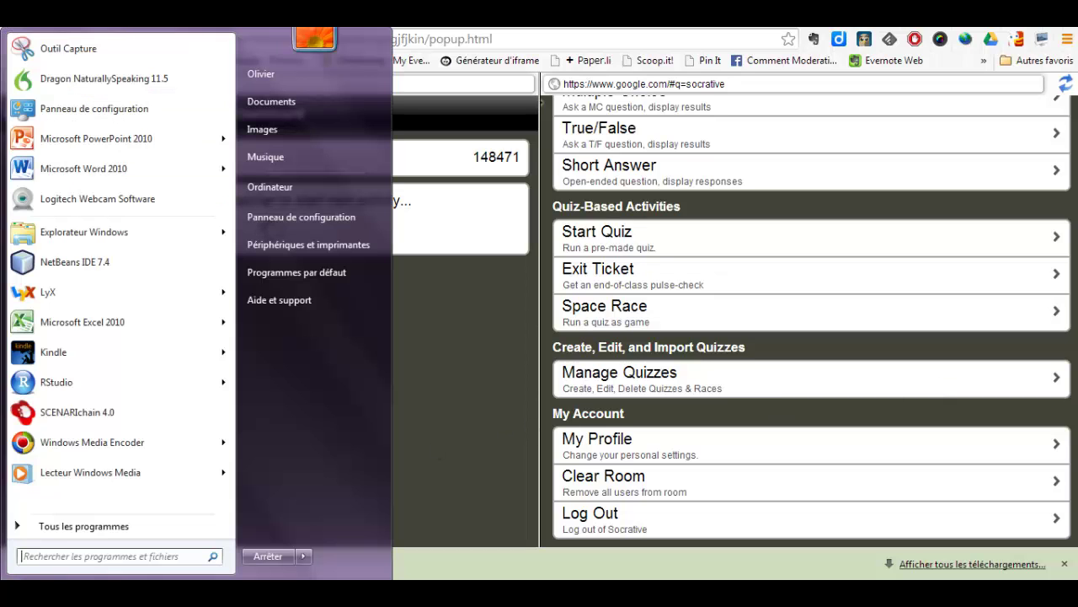
pyautogui.click(99, 325)
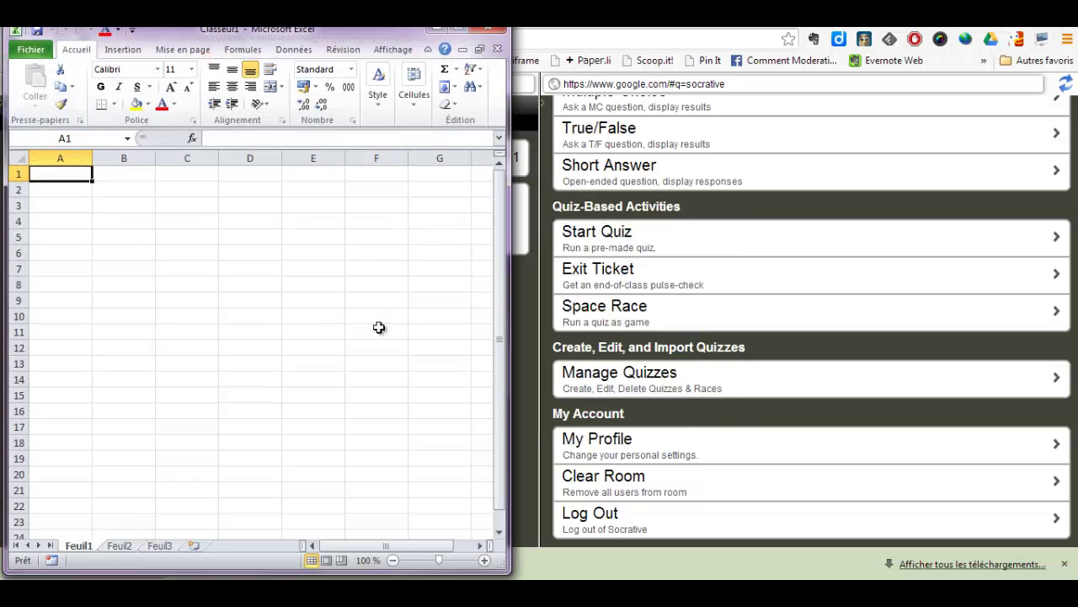
pyautogui.moveTo(509, 113); pyautogui.dragTo(964, 113)
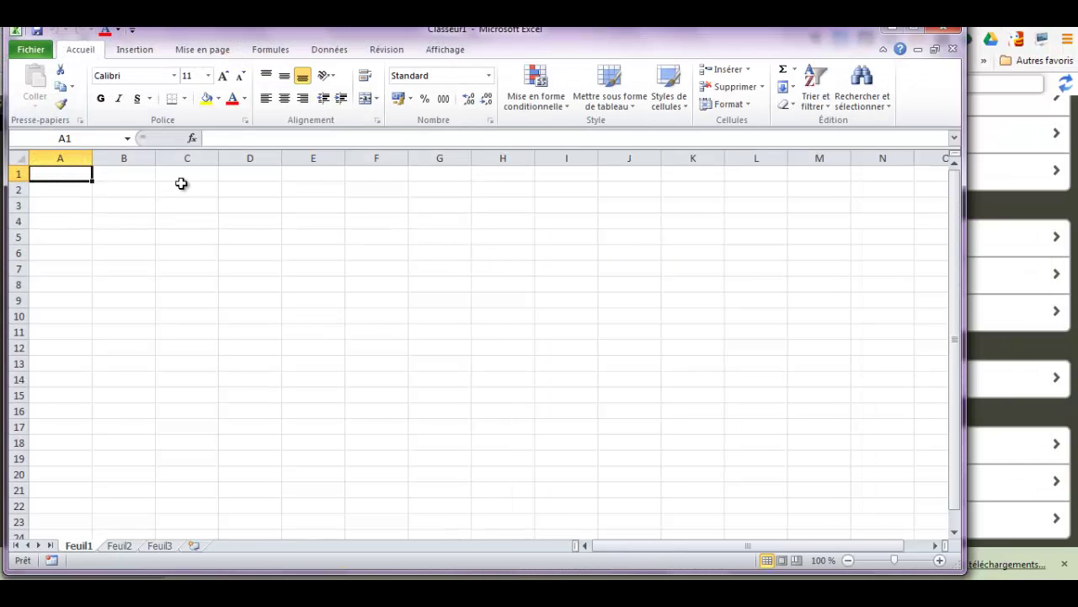
# Enter "elève 1" in A2, enlarge the sheet to 178 %, and fill the series down to A12.
pyautogui.click(81, 190)
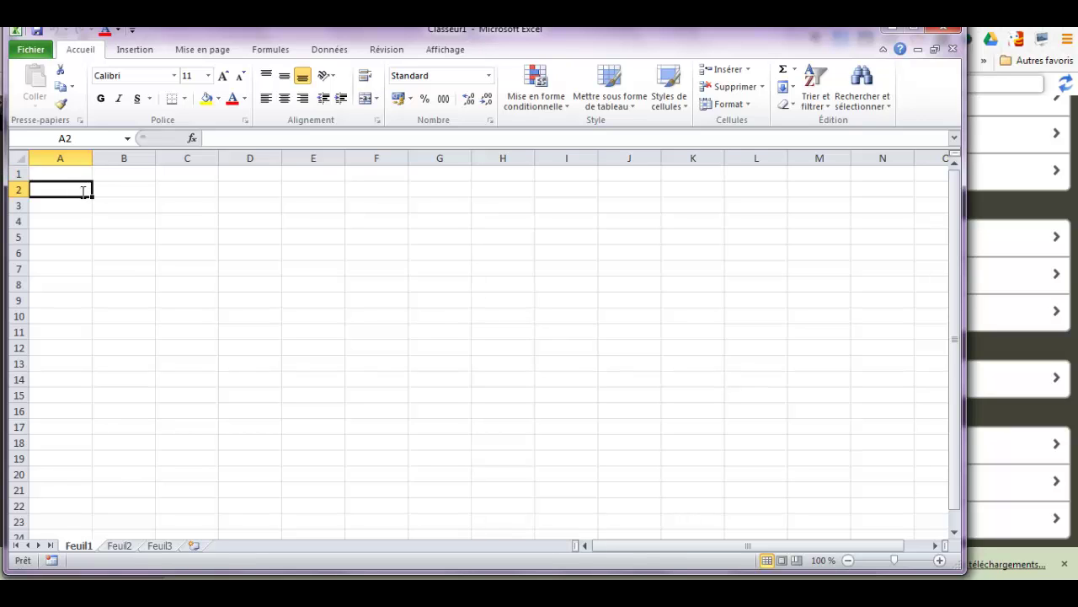
pyautogui.write('elève 1')
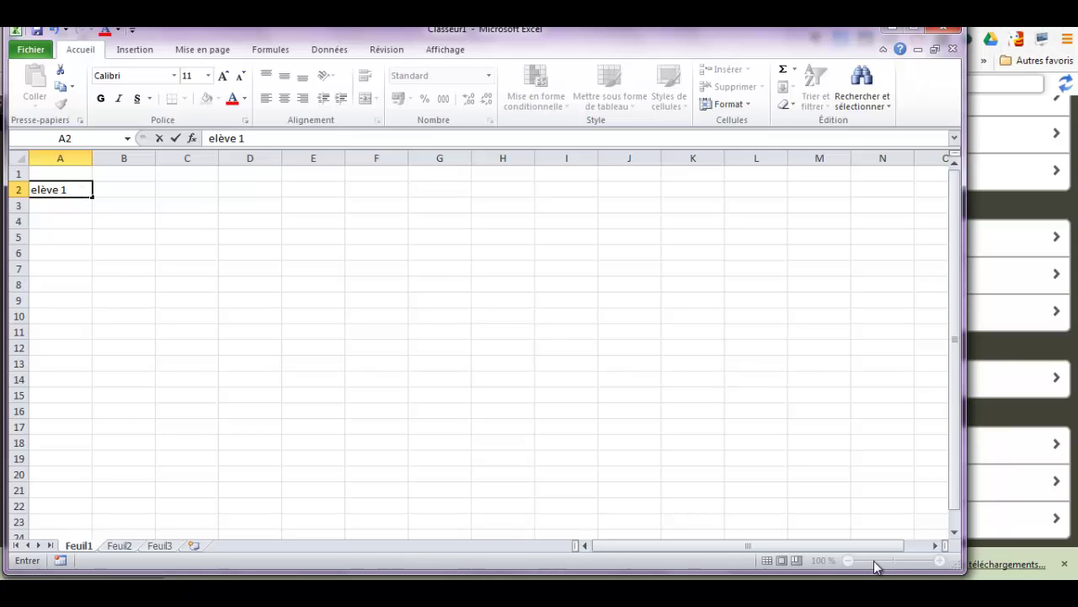
pyautogui.moveTo(965, 462); pyautogui.dragTo(1077, 462)
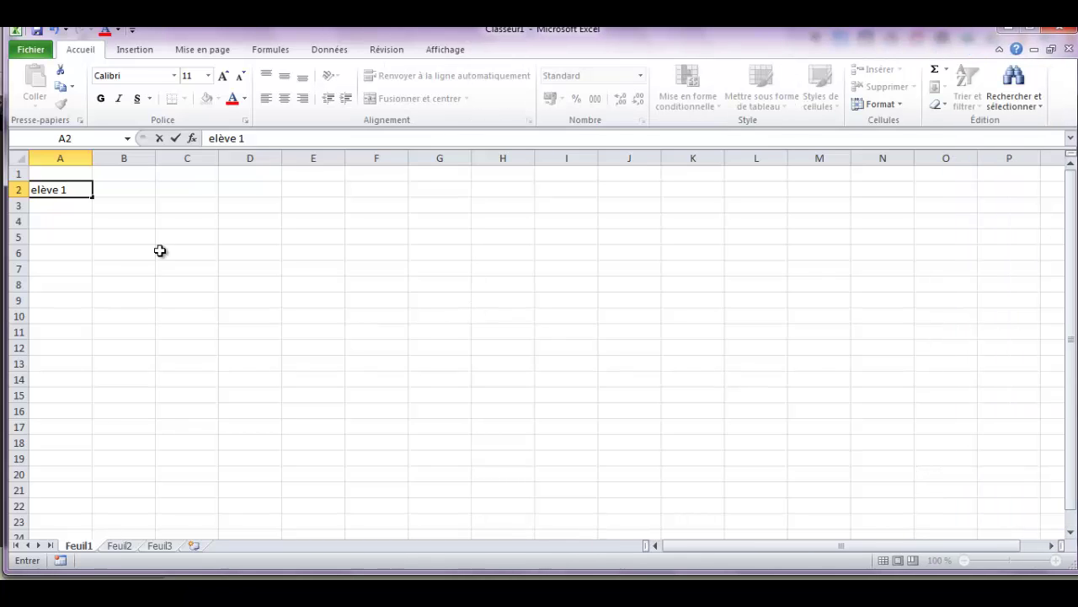
pyautogui.click(83, 205)
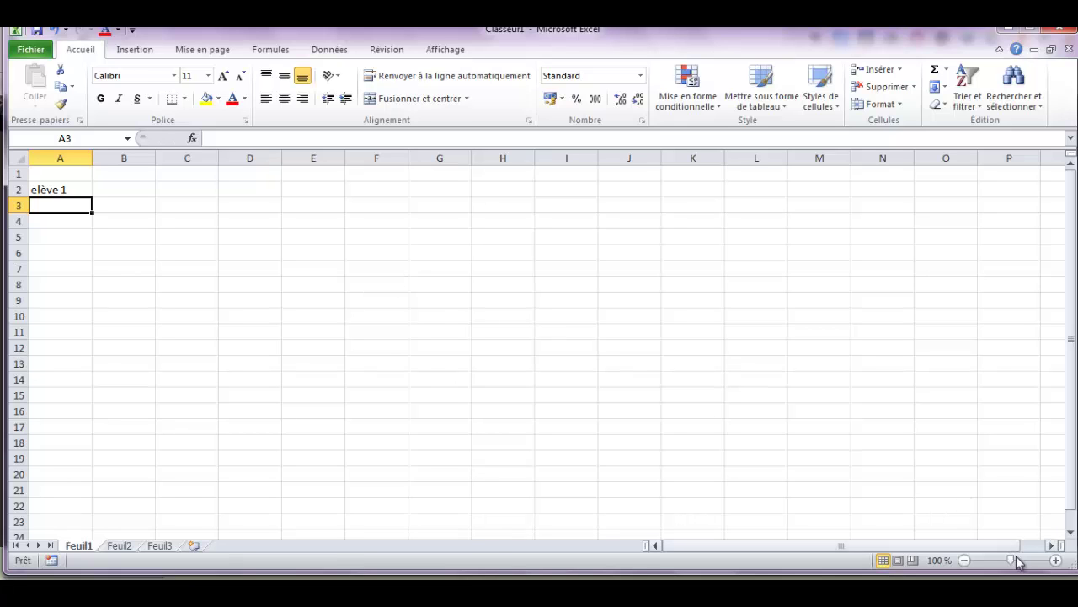
pyautogui.moveTo(1014, 564); pyautogui.dragTo(1020, 562)
pyautogui.click(127, 211)
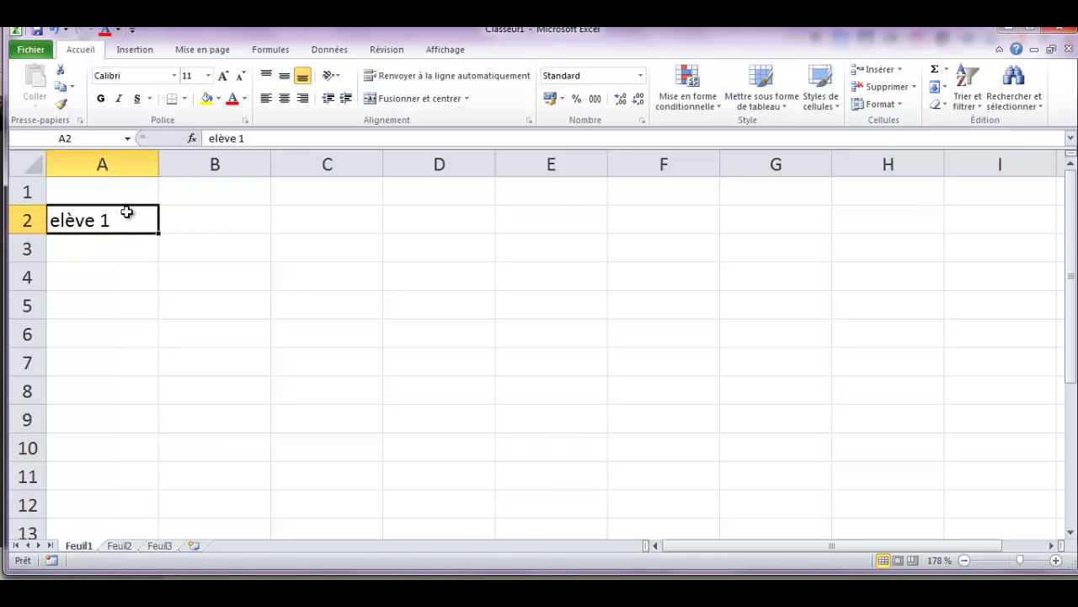
pyautogui.moveTo(158, 232); pyautogui.dragTo(141, 520)
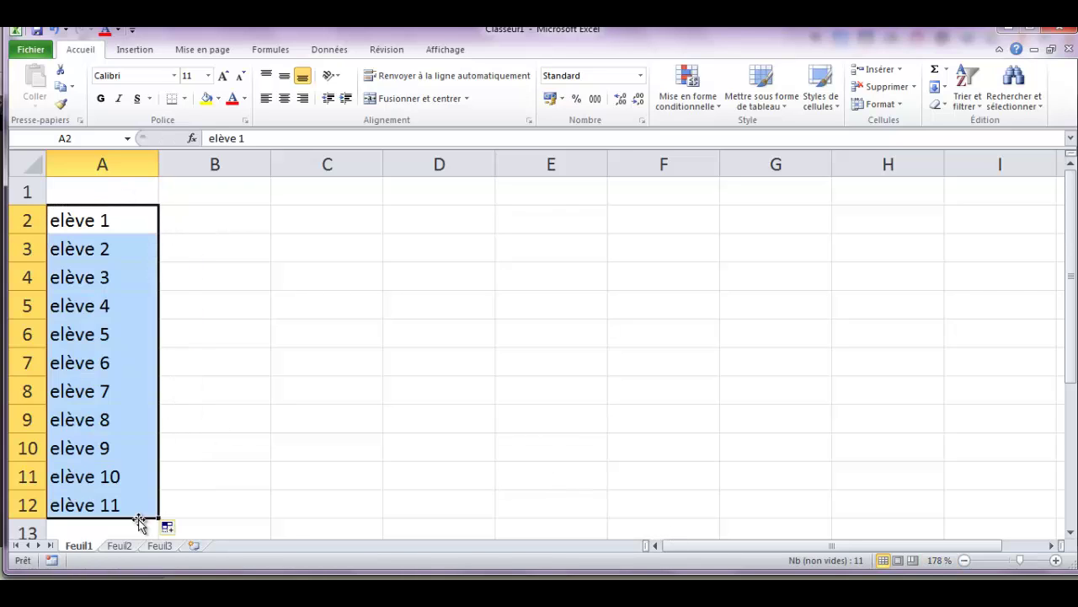
# Enter the random-number formula =ALEA() in B2 and copy it down to B12.
pyautogui.click(198, 221)
pyautogui.write('=a')
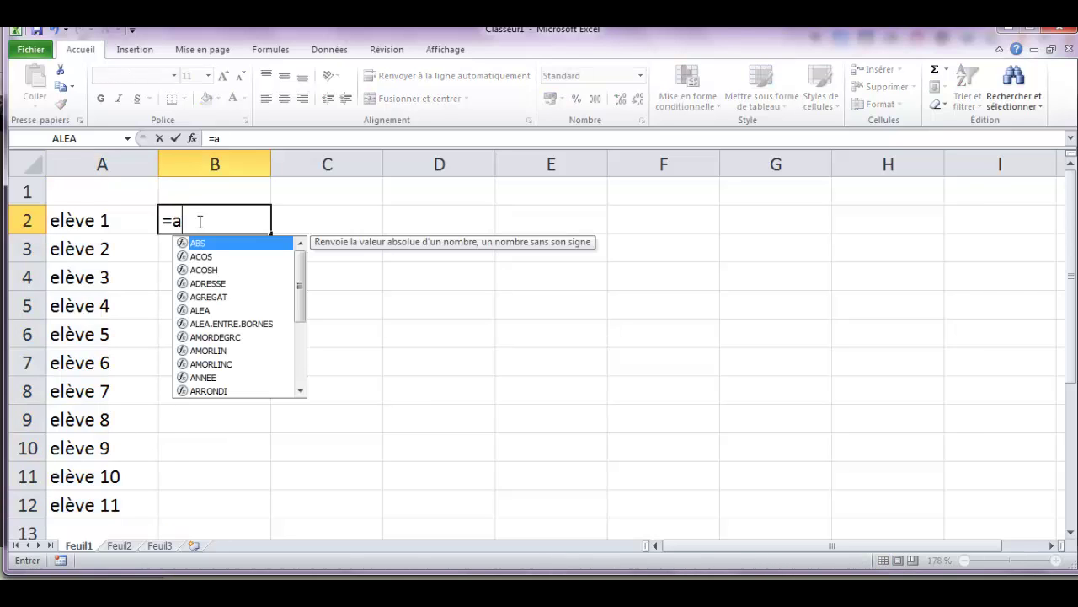
pyautogui.write('lea')
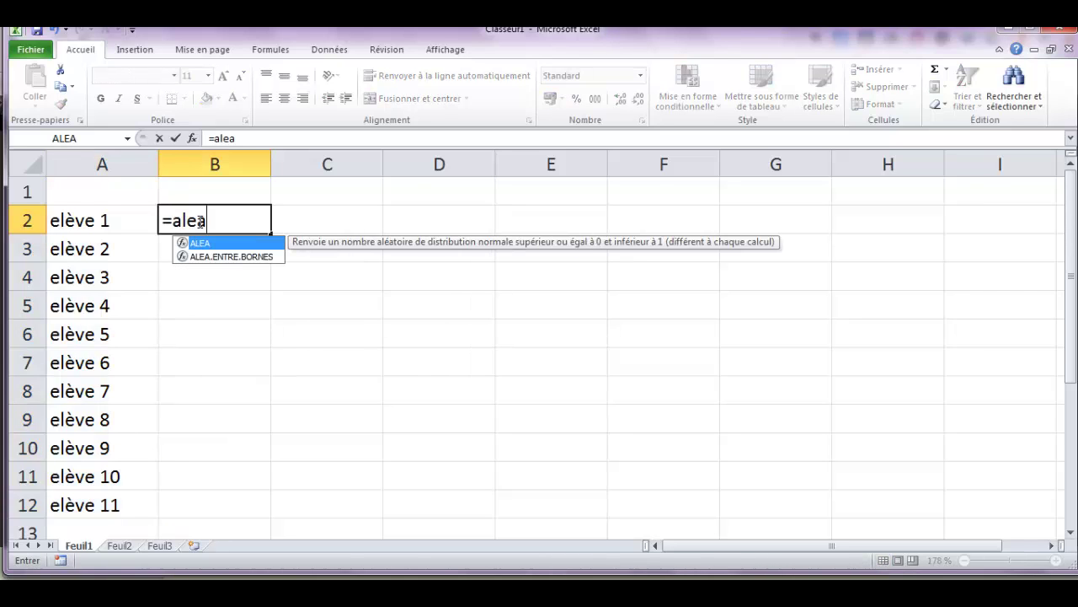
pyautogui.write('()')
pyautogui.press('Return')
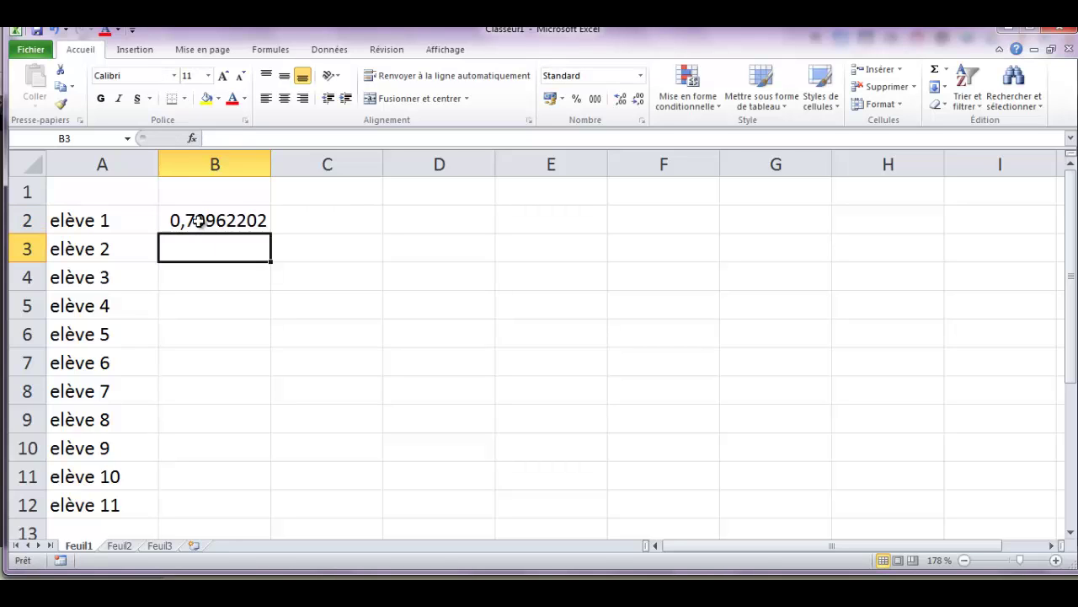
pyautogui.click(211, 220)
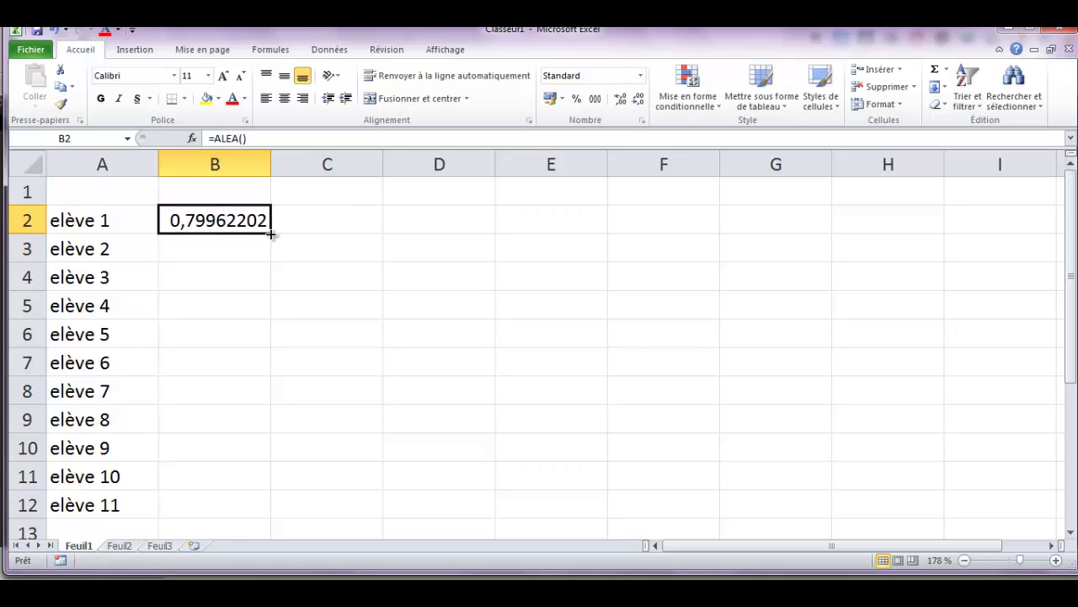
pyautogui.moveTo(270, 234); pyautogui.dragTo(261, 510)
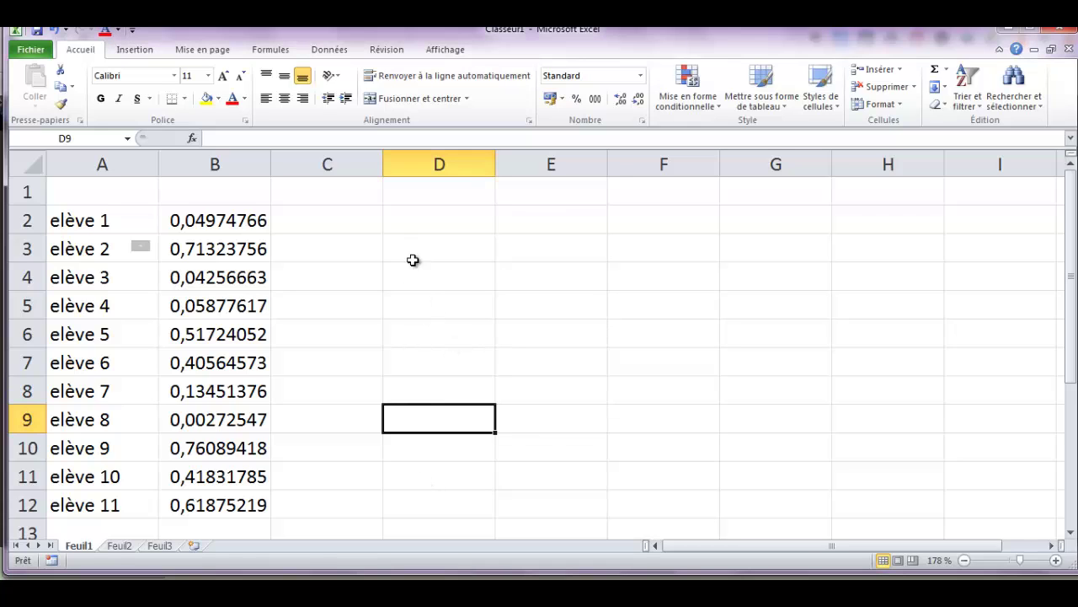
# Recalculate the random numbers in column B several times by confirming empty cells in column D.
pyautogui.doubleClick(411, 418)
pyautogui.press('Return')
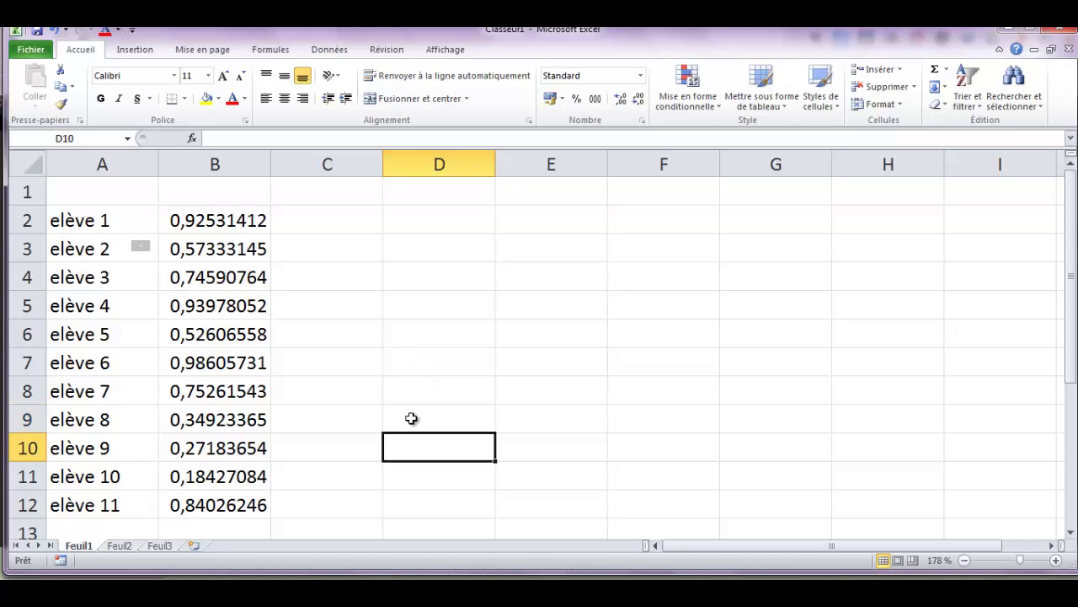
pyautogui.click(407, 416)
pyautogui.doubleClick(408, 416)
pyautogui.press('Return')
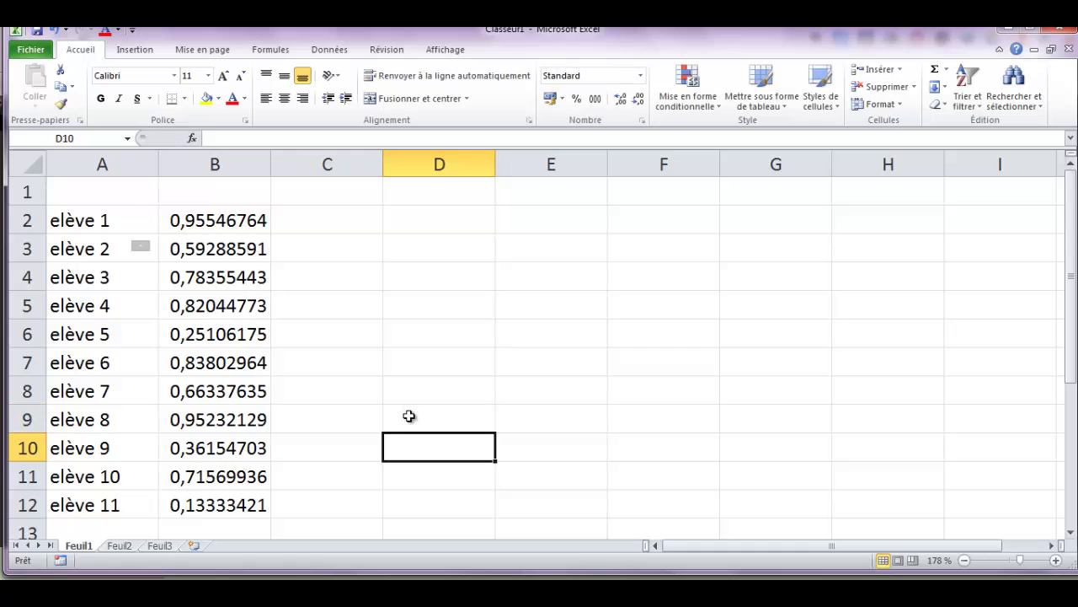
pyautogui.click(410, 336)
pyautogui.doubleClick(409, 337)
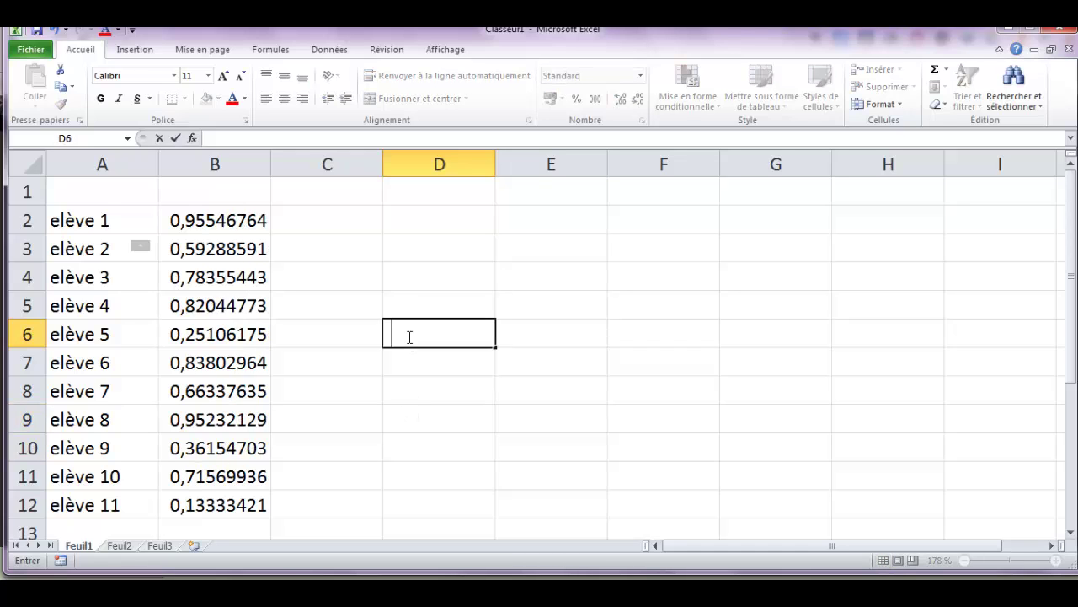
pyautogui.press('Return')
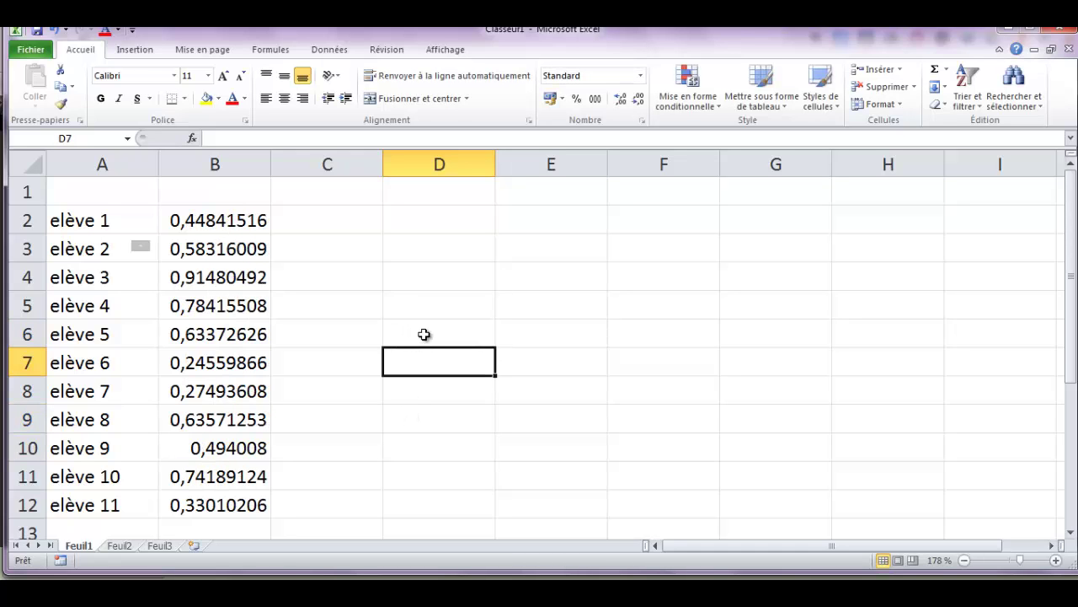
pyautogui.click(423, 335)
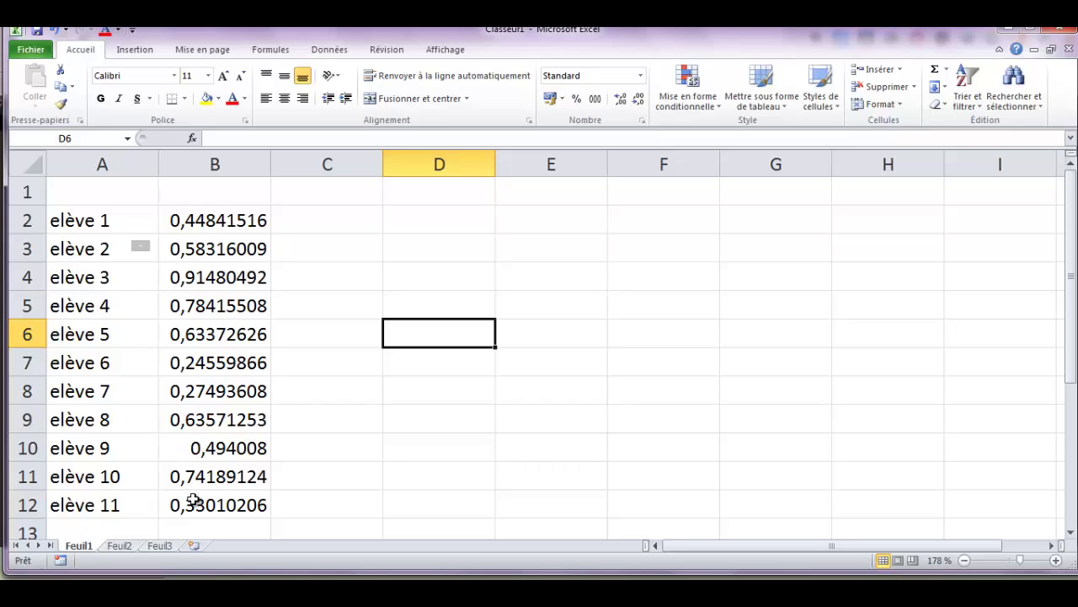
# Sort the range A2:B12 by Colonne B values, from smallest to largest.
pyautogui.click(87, 224)
pyautogui.moveTo(90, 224); pyautogui.dragTo(204, 508)
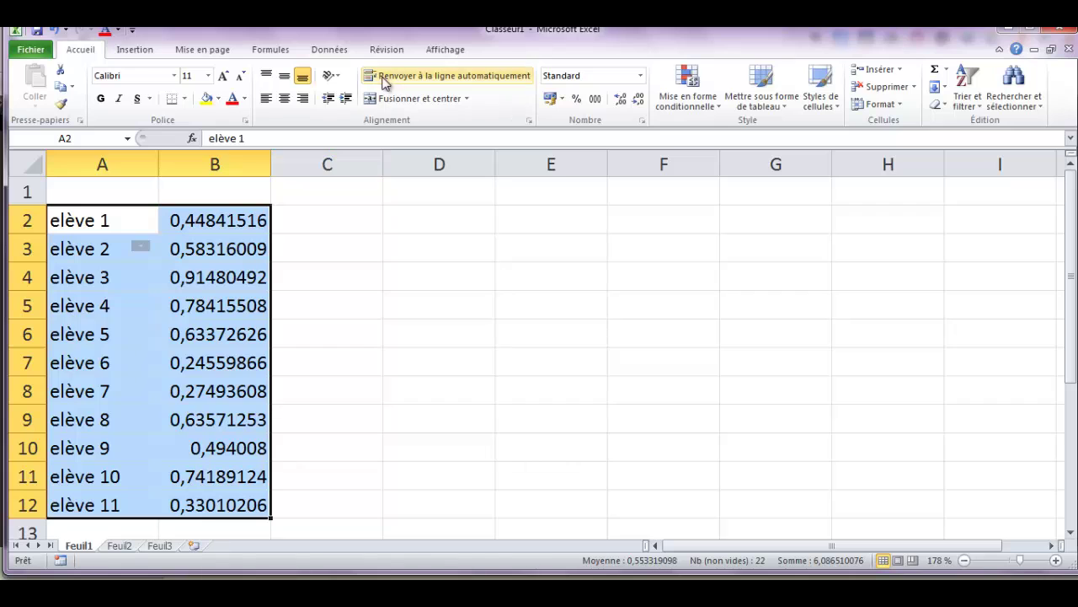
pyautogui.click(329, 51)
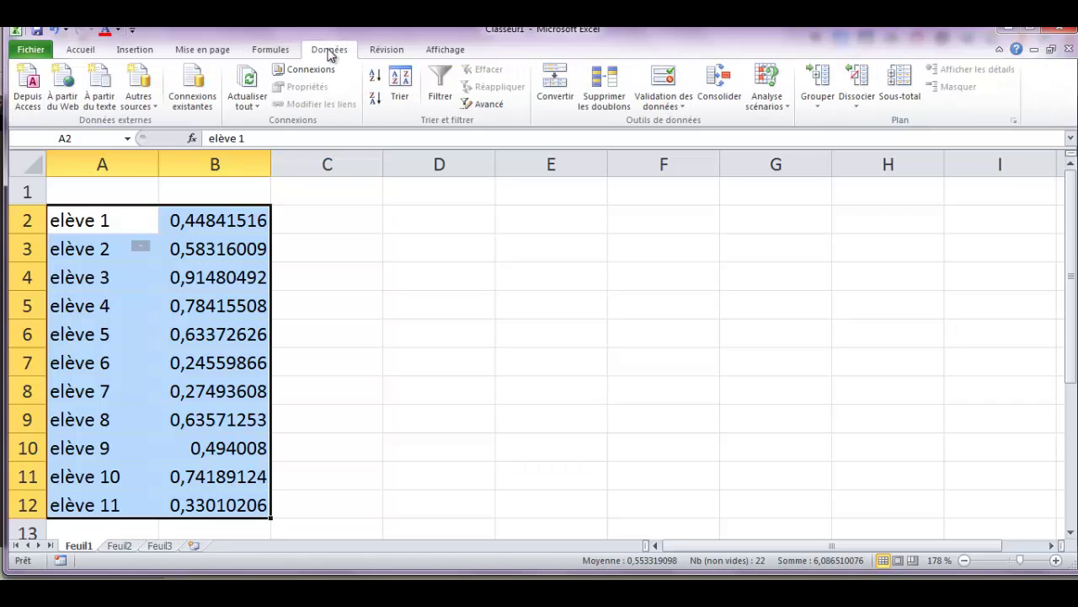
pyautogui.click(401, 98)
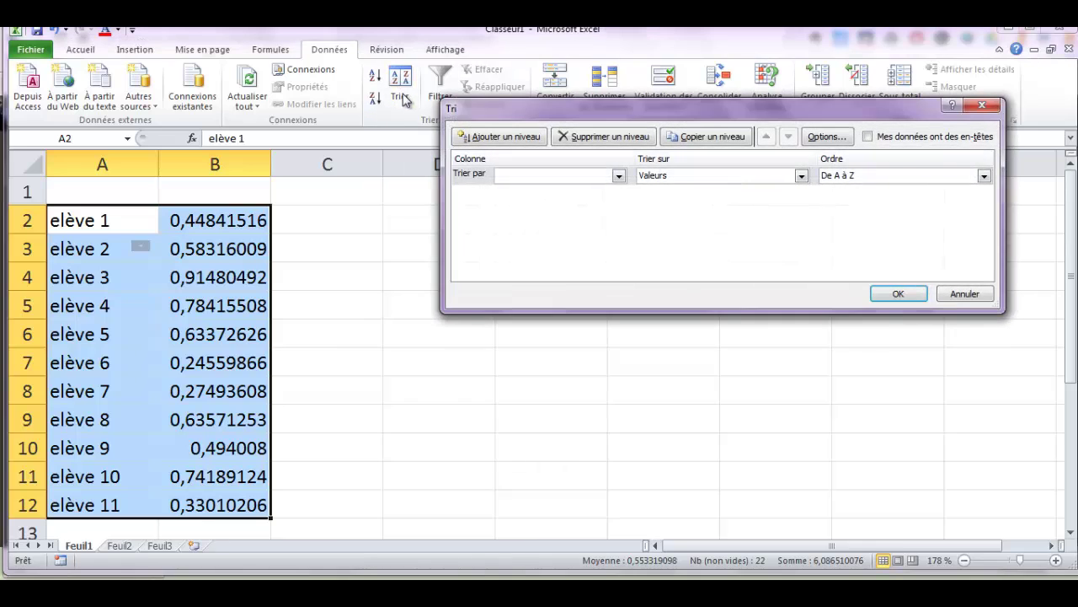
pyautogui.click(618, 176)
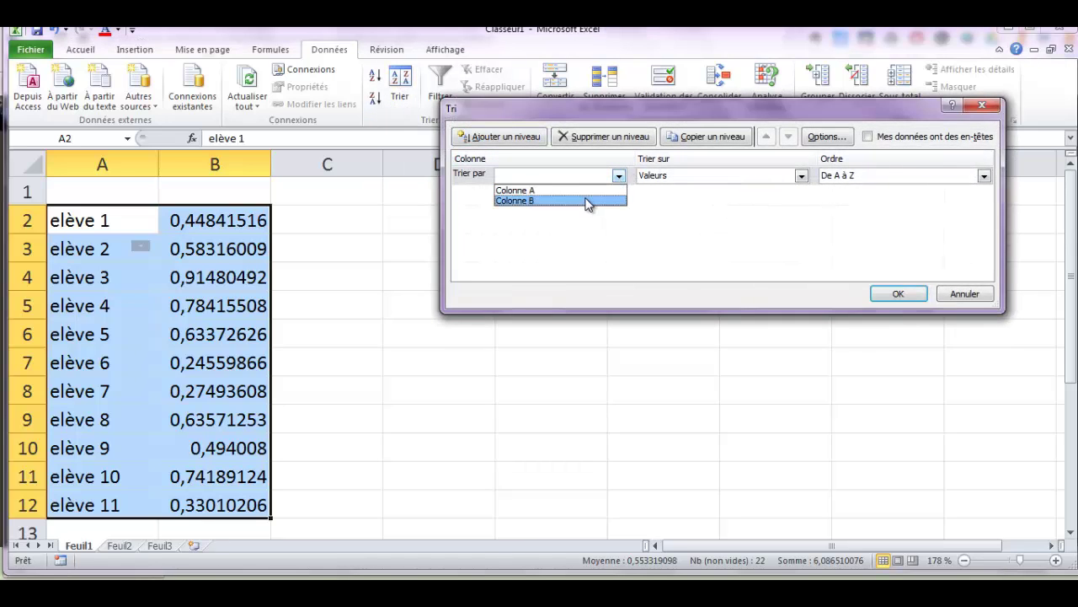
pyautogui.click(589, 200)
pyautogui.click(899, 295)
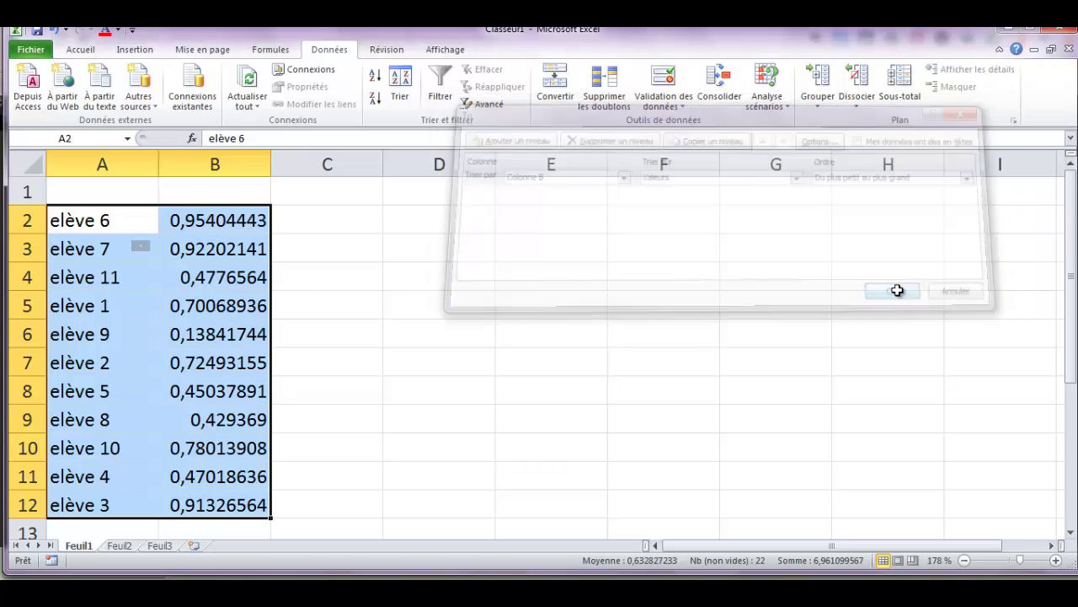
# Reshuffle the student list by sorting A2:B12 again on the Colonne B values in ascending order.
pyautogui.click(417, 252)
pyautogui.press('Return')
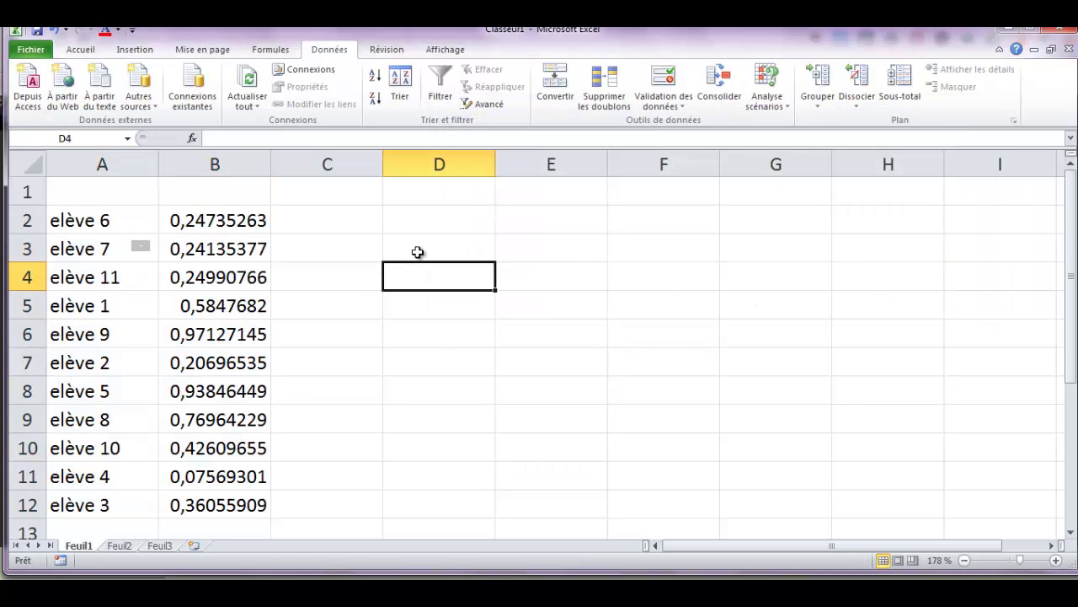
pyautogui.moveTo(69, 223); pyautogui.dragTo(206, 505)
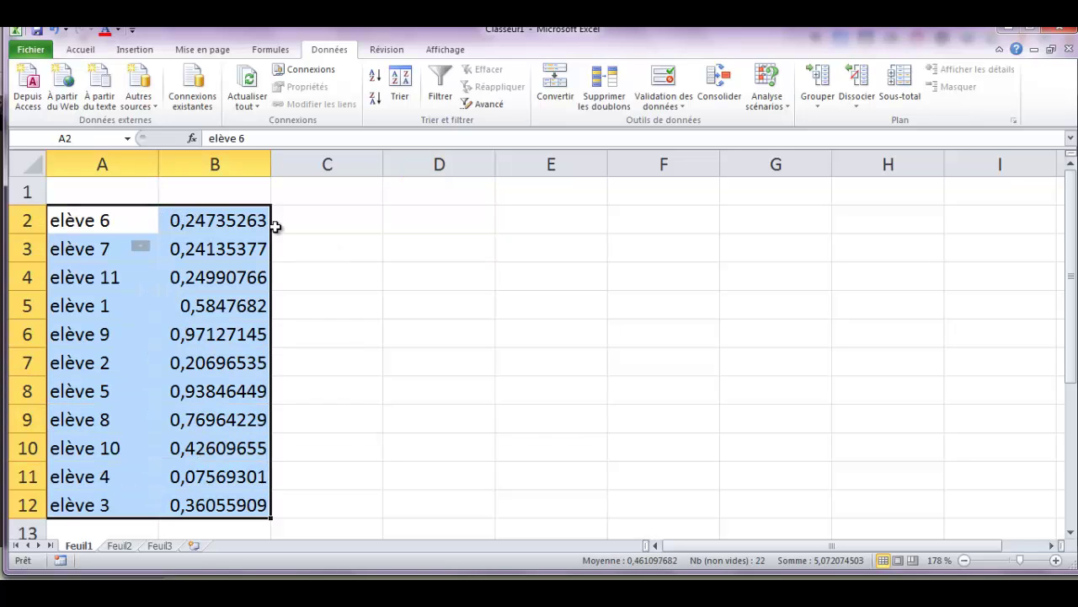
pyautogui.click(400, 85)
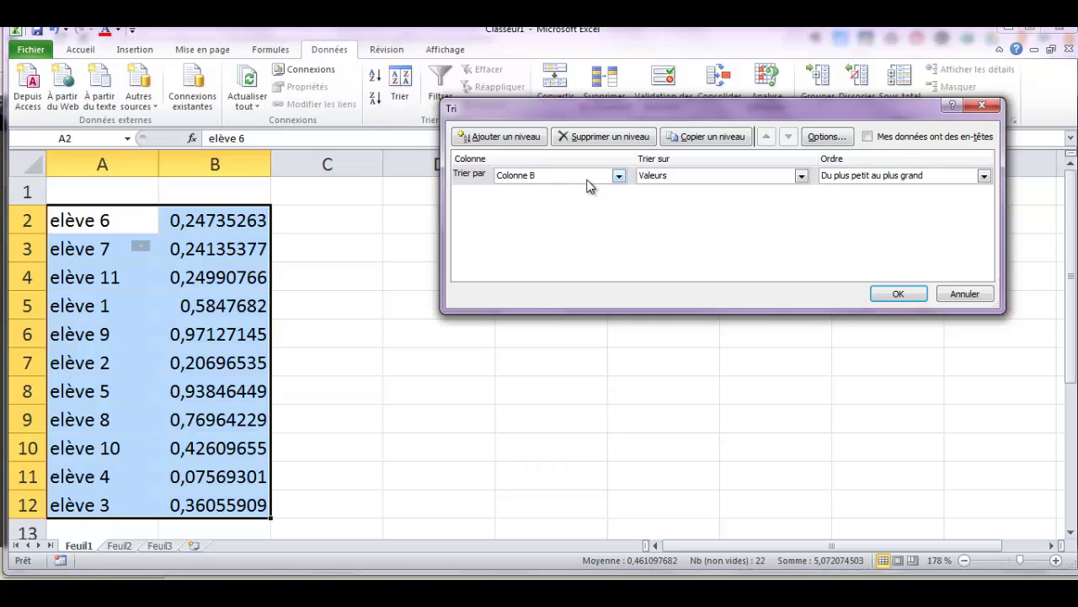
pyautogui.click(897, 294)
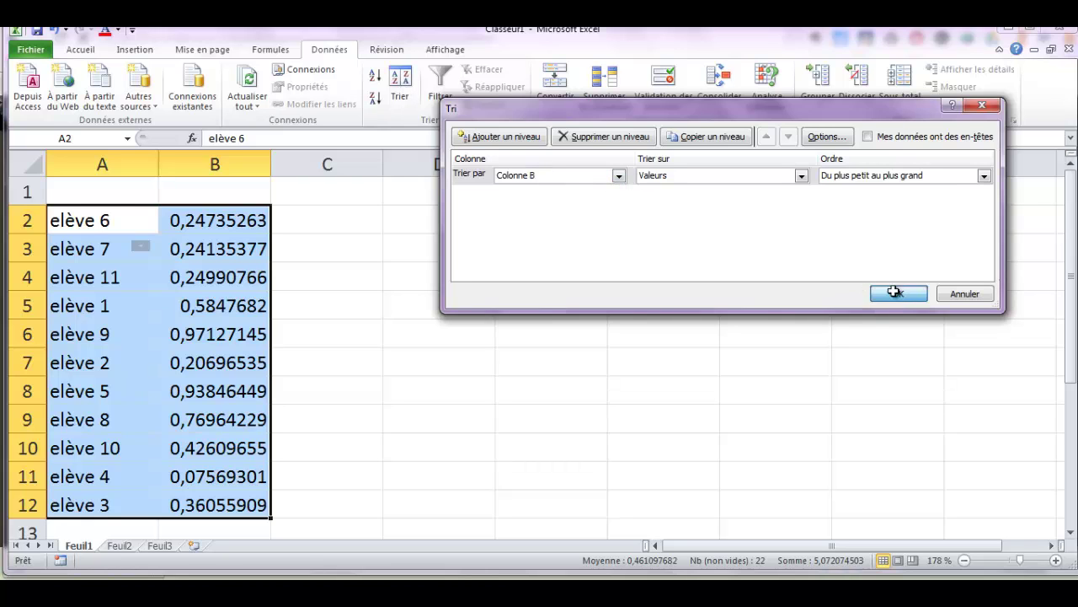
# Mark alternating student groups by filling cells C2:C3, C6:C7 and C10:C12 with yellow.
pyautogui.moveTo(337, 217); pyautogui.dragTo(337, 241)
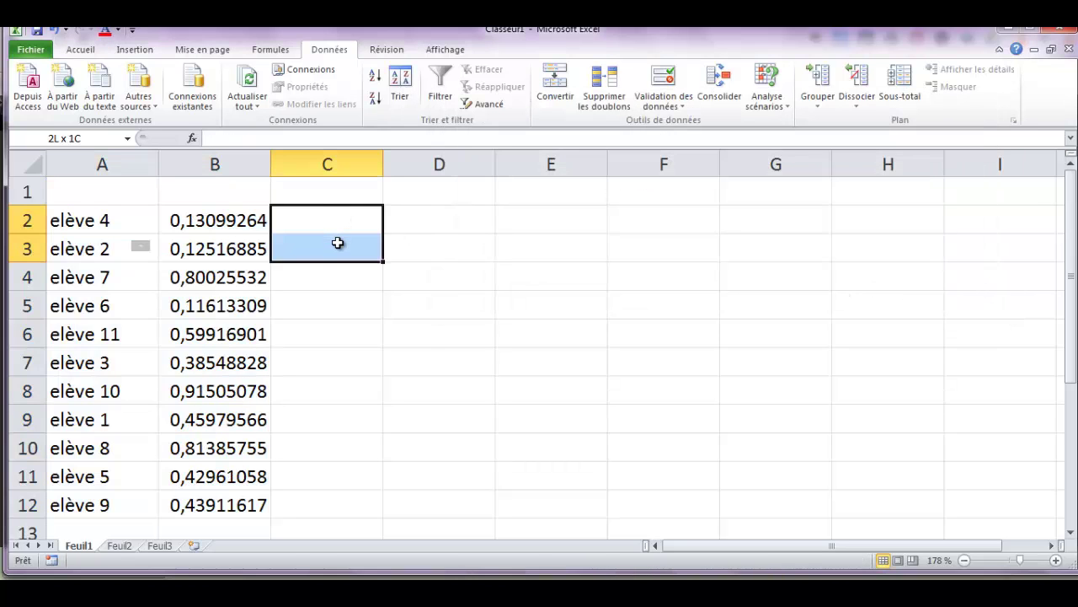
pyautogui.click(81, 49)
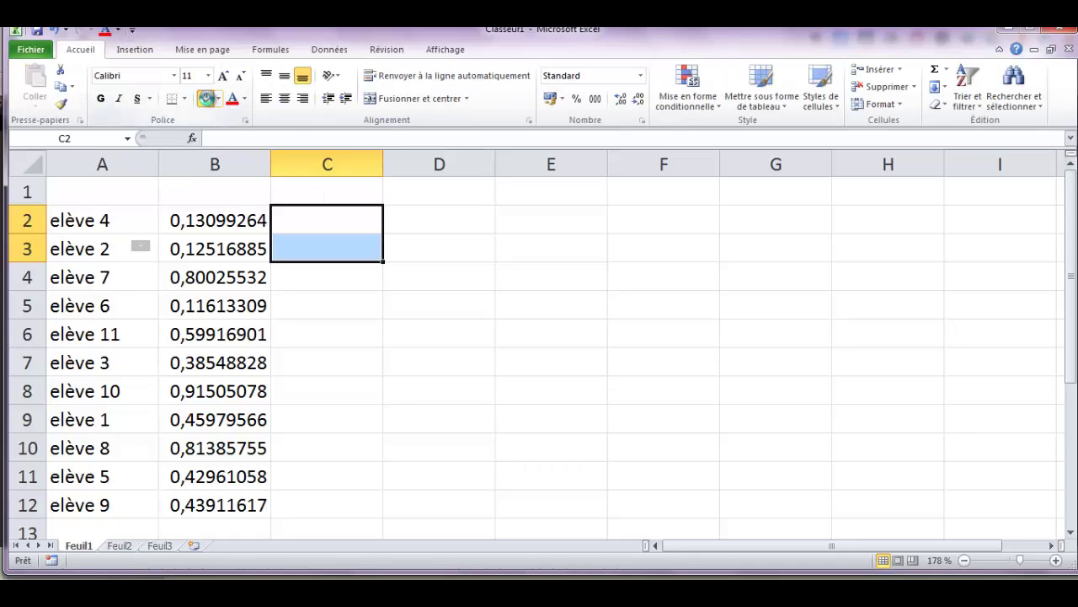
pyautogui.click(207, 99)
pyautogui.moveTo(329, 331); pyautogui.dragTo(326, 357)
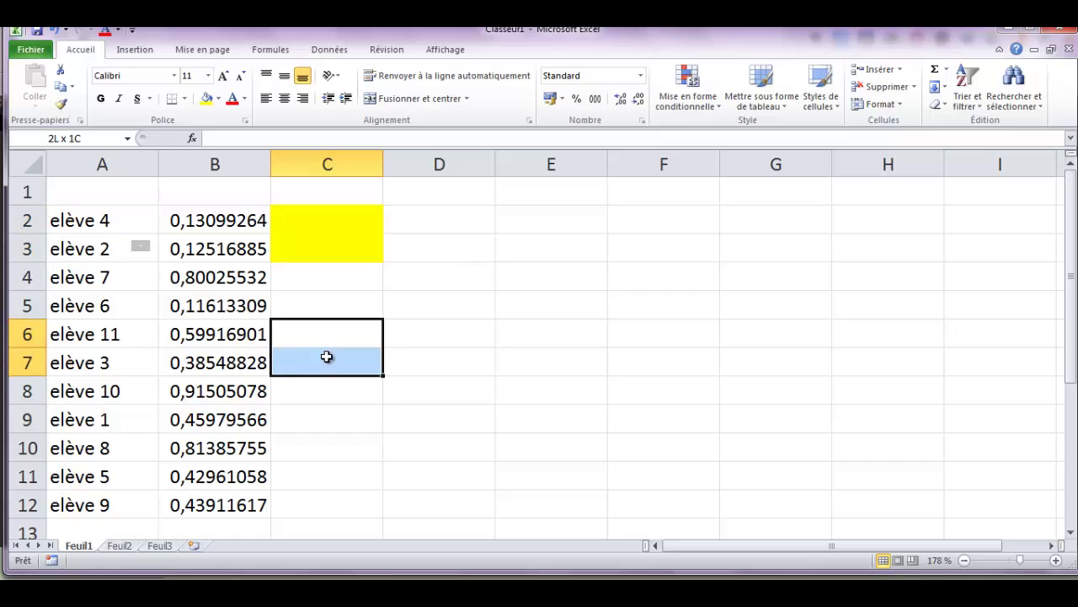
pyautogui.click(206, 100)
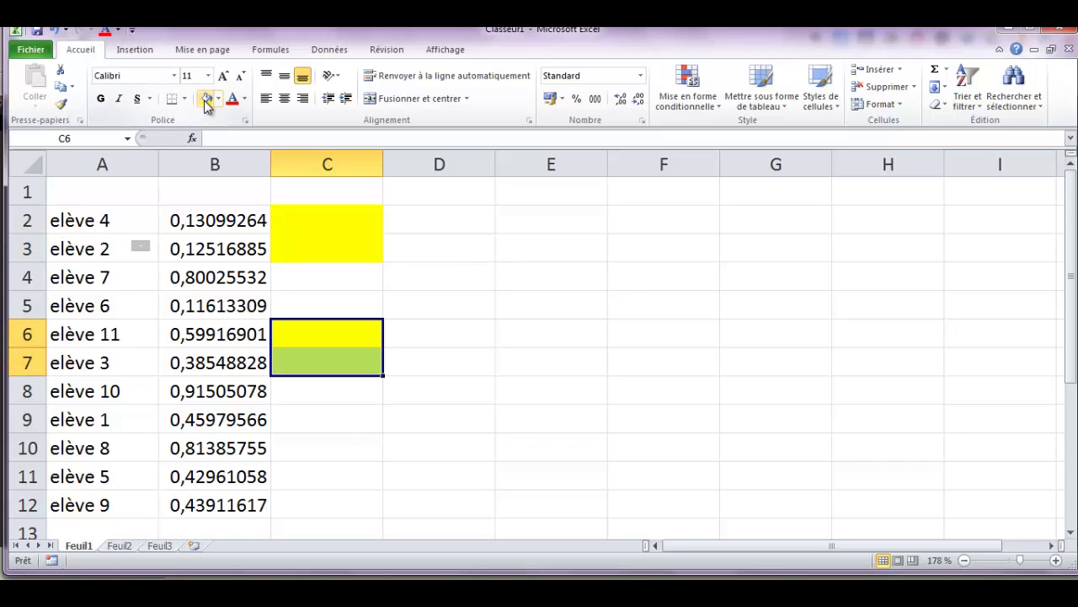
pyautogui.click(312, 444)
pyautogui.moveTo(312, 444); pyautogui.dragTo(308, 499)
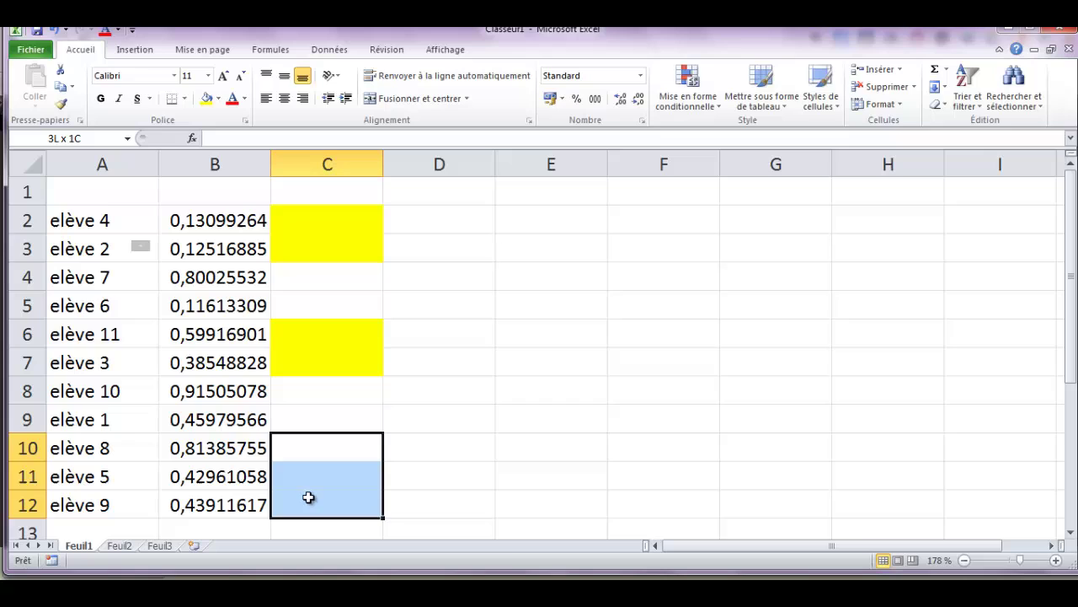
pyautogui.click(207, 99)
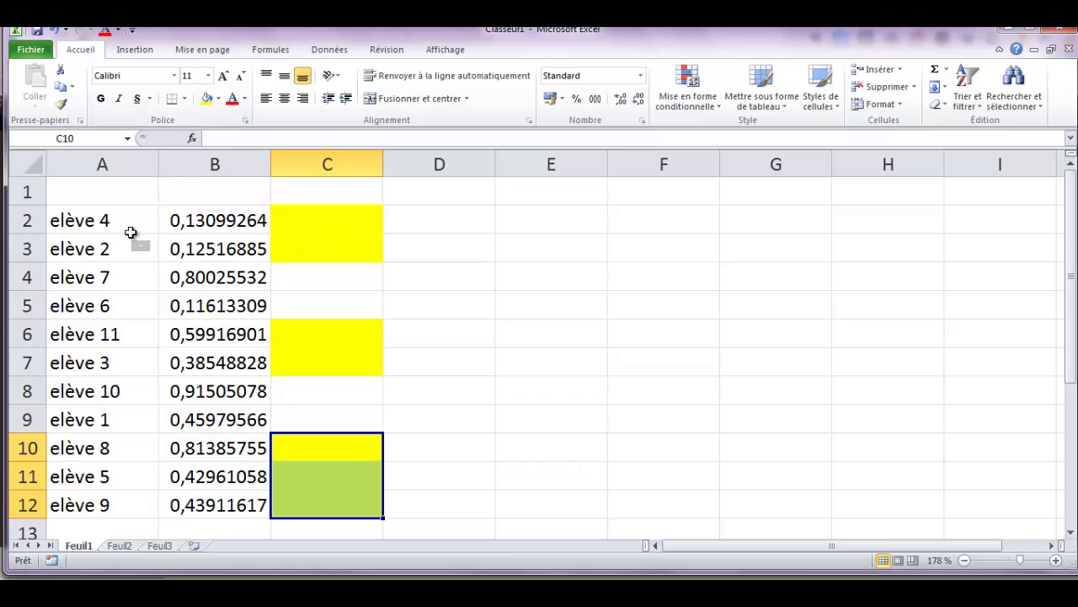
pyautogui.click(442, 244)
pyautogui.click(438, 221)
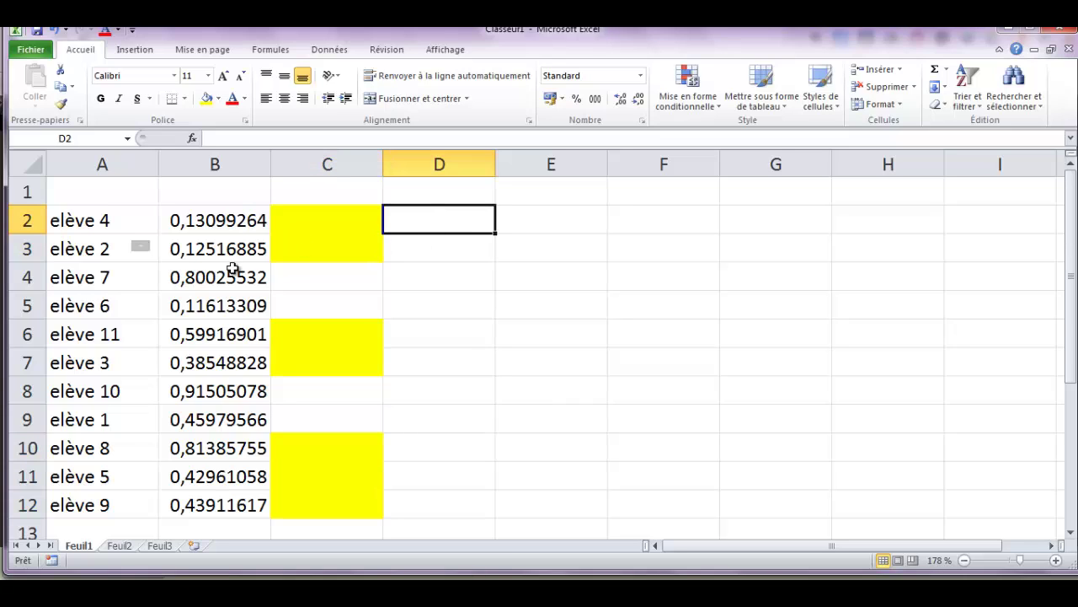